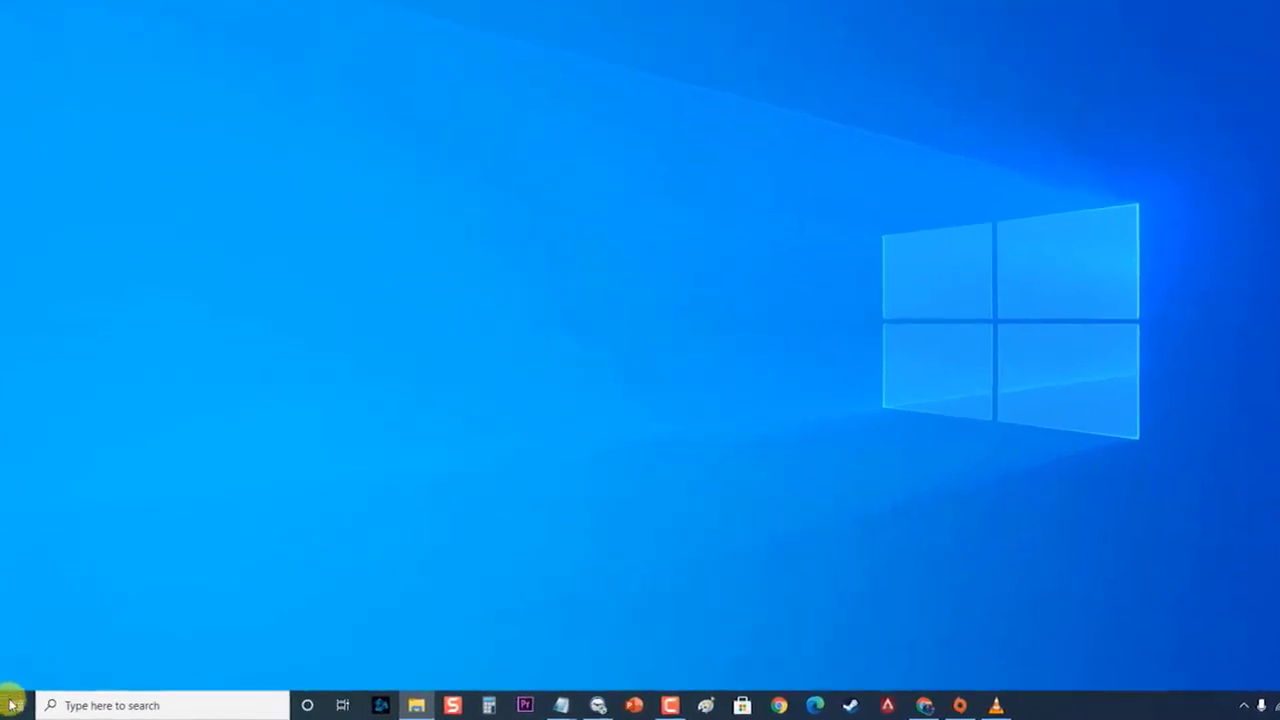
Step: Restart the computer from the Start menu's power options
left_click(12, 705)
left_click(17, 671)
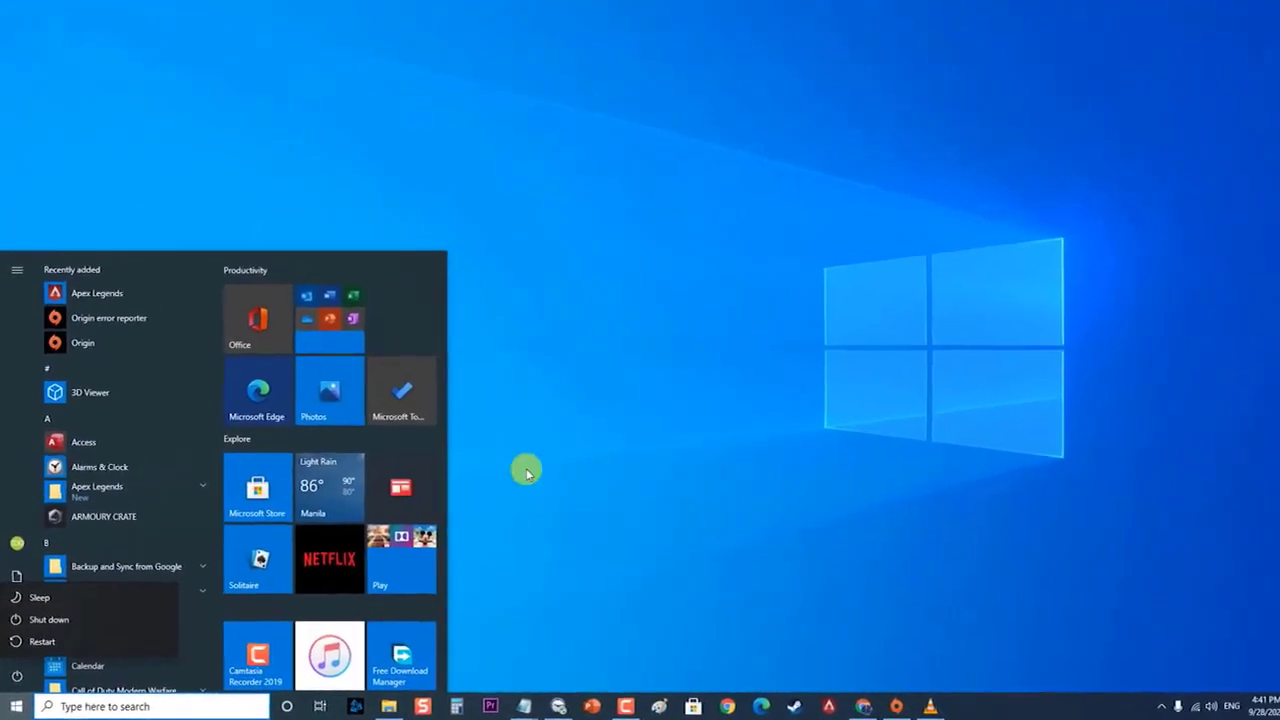
left_click(711, 280)
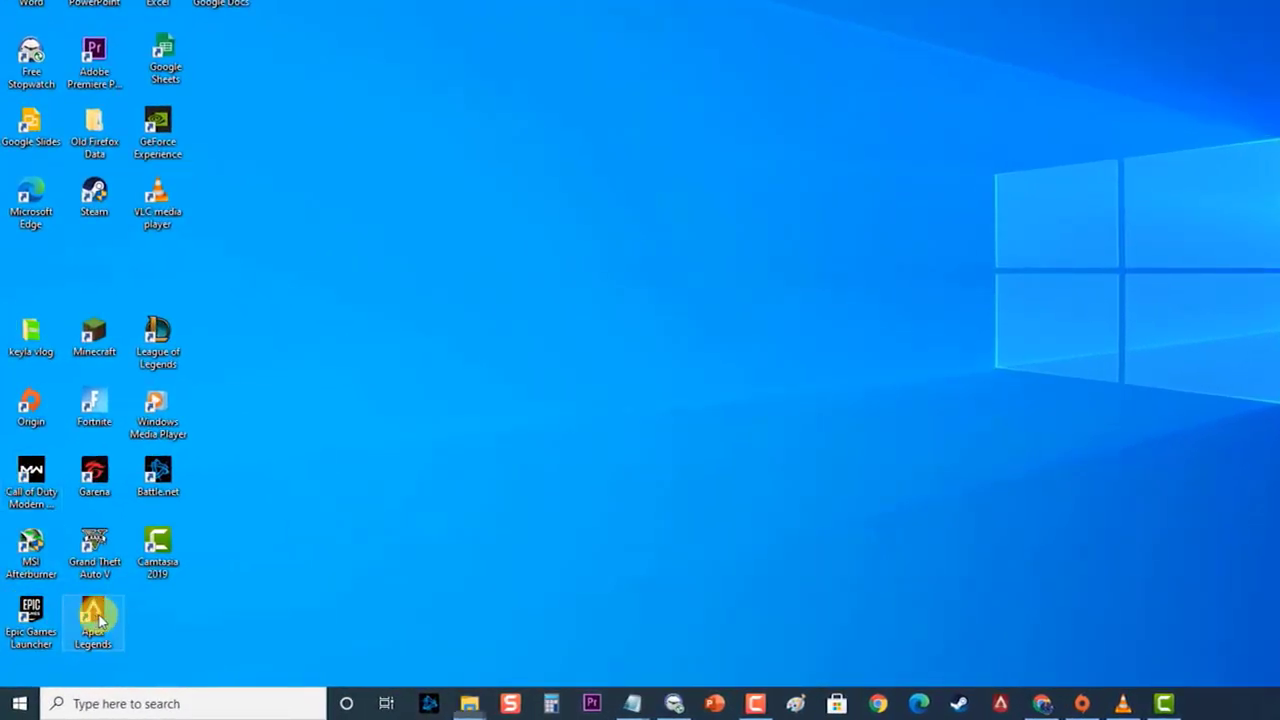
Step: Open the Apex Legends install folder from its shortcut and bring up r5apex's properties
right_click(99, 622)
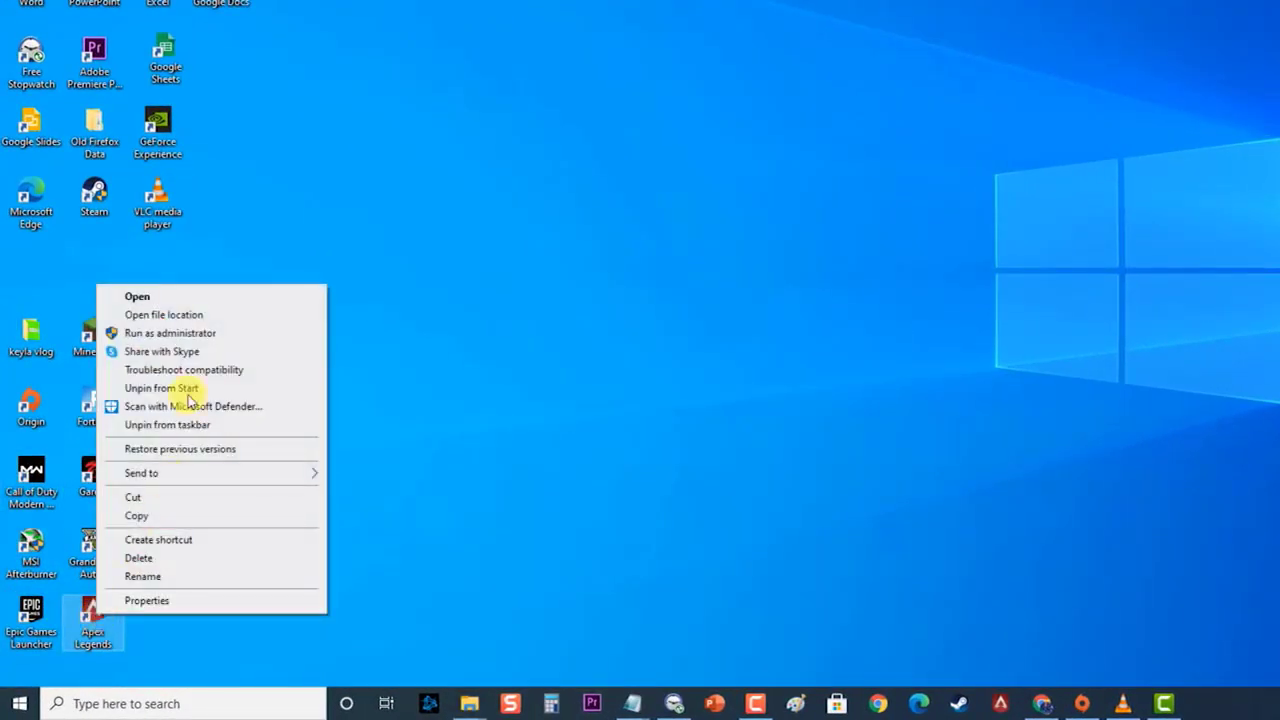
left_click(186, 315)
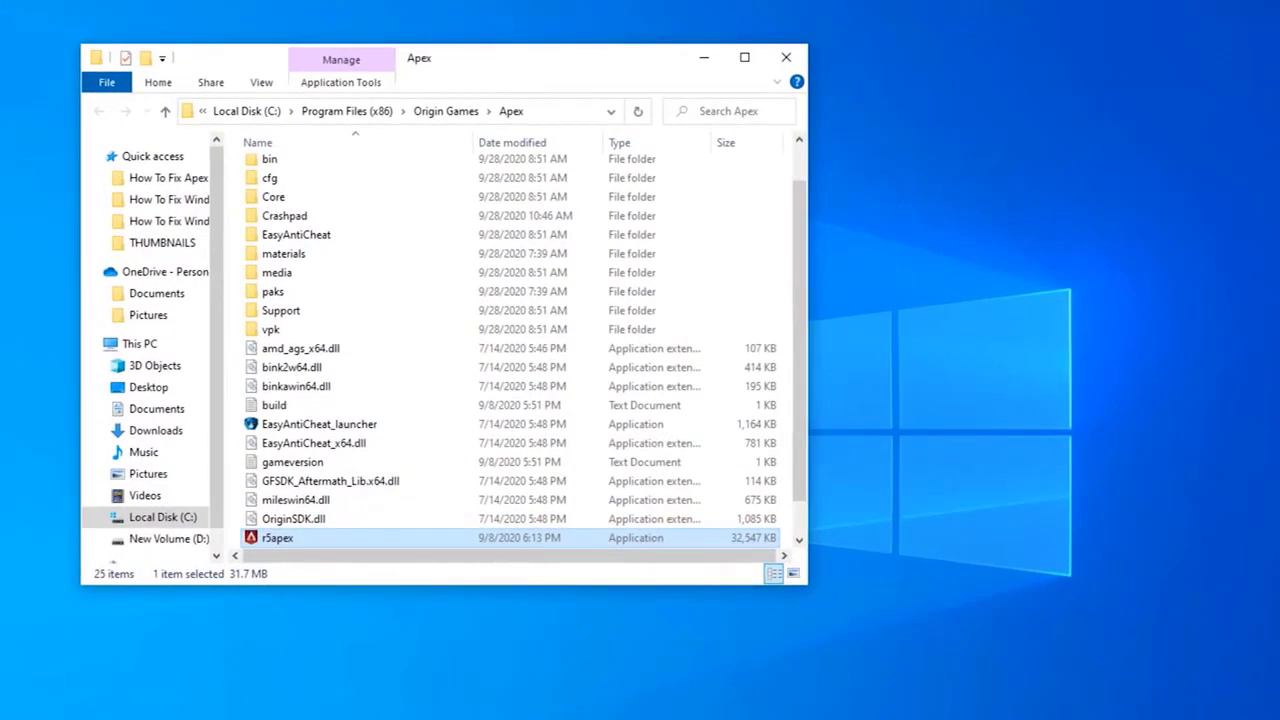
left_click_drag(394, 585, 386, 702)
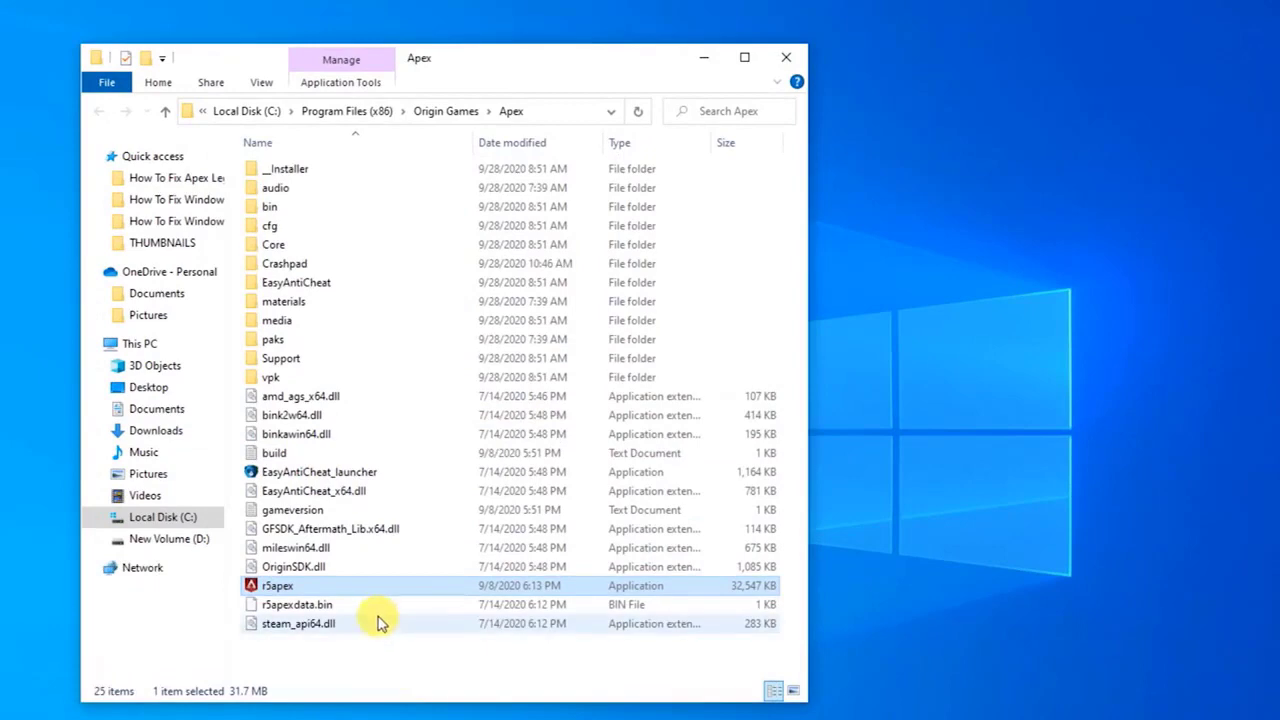
right_click(306, 588)
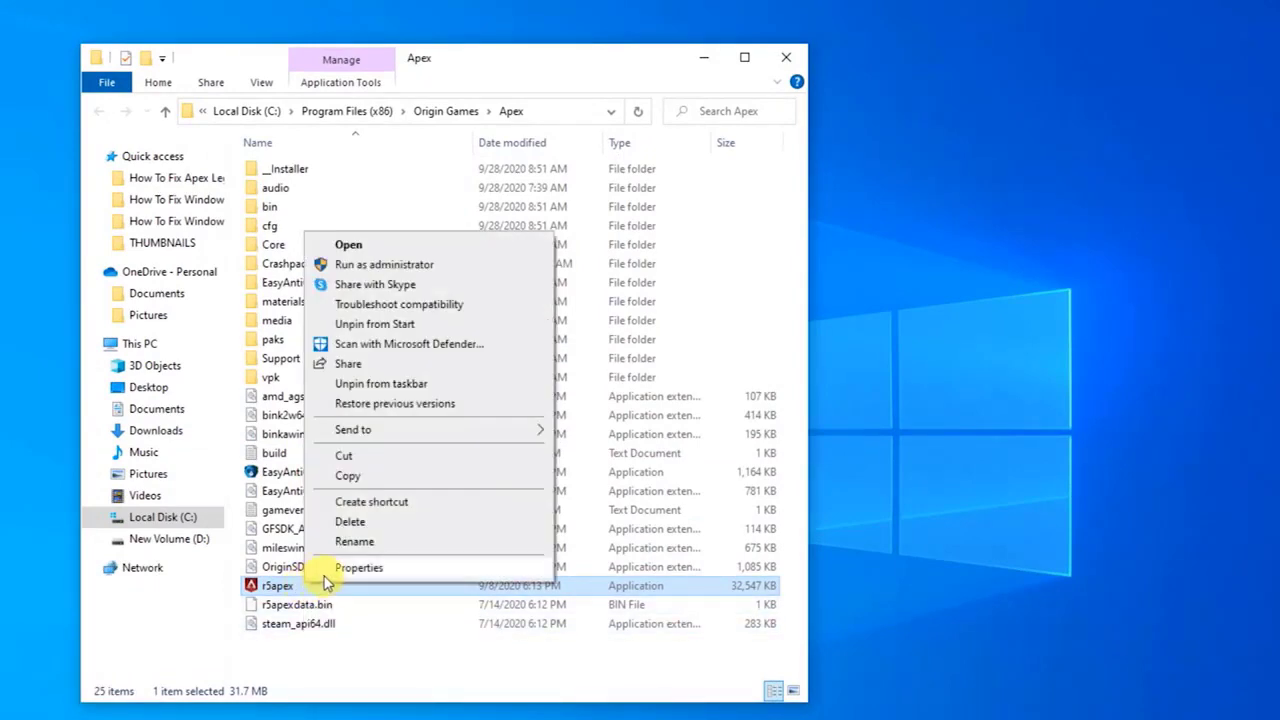
left_click(326, 572)
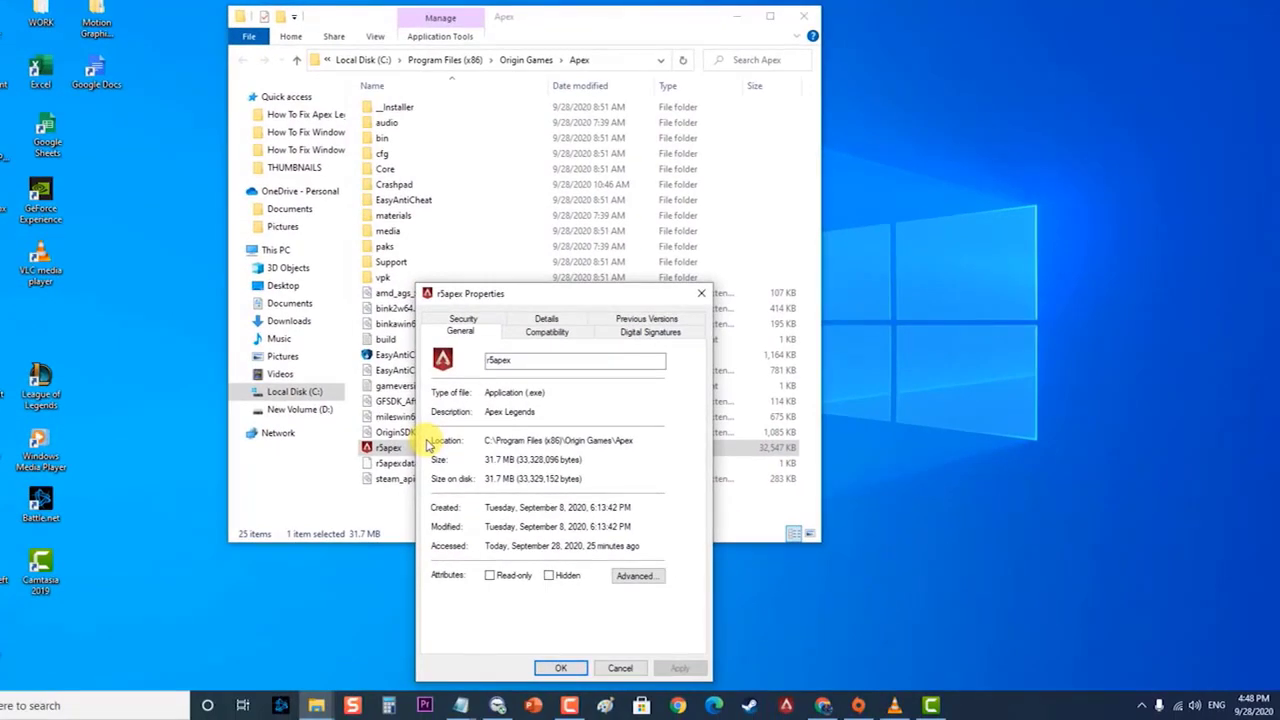
Step: Disable fullscreen optimizations for r5apex, apply it, and close the folder window
left_click(552, 333)
left_click(443, 549)
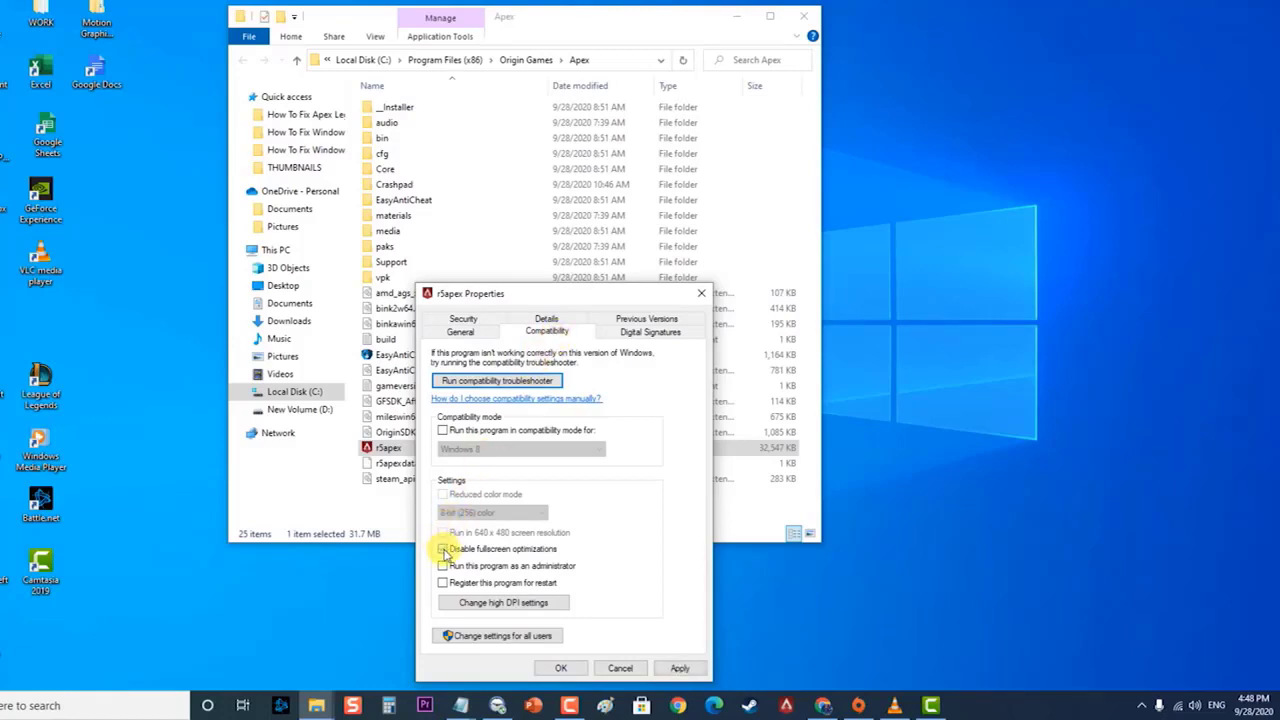
left_click(674, 666)
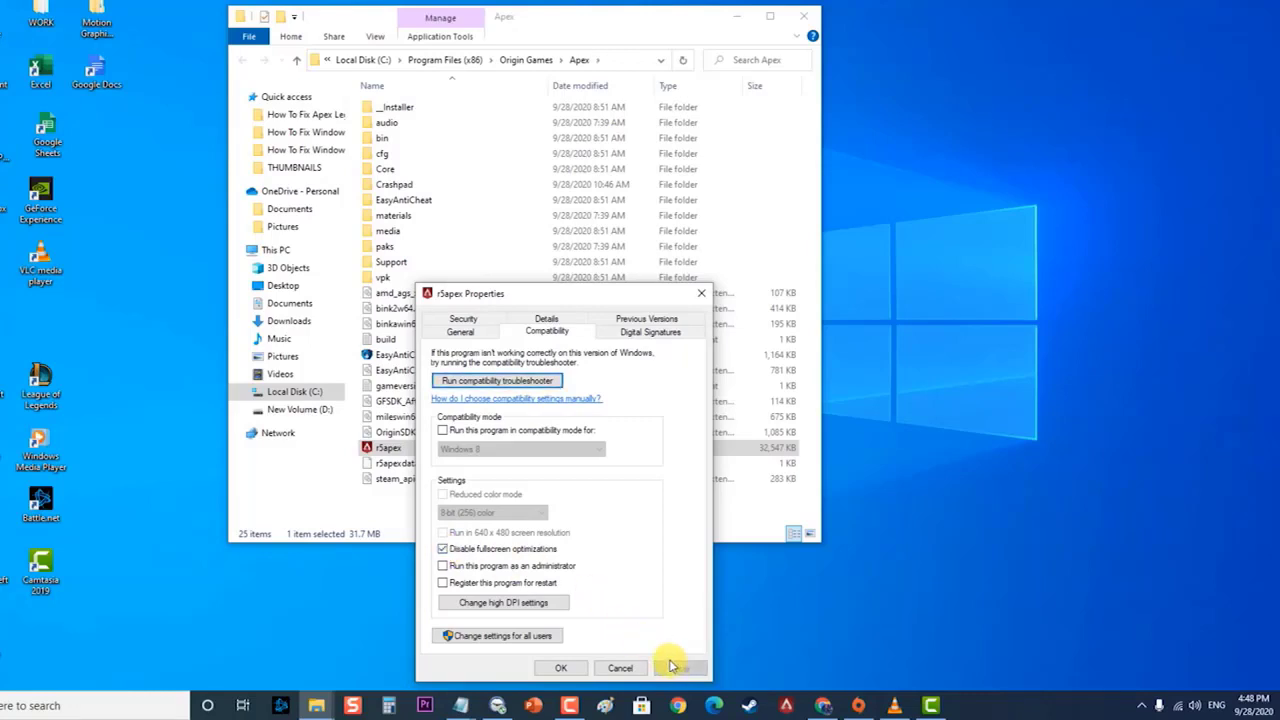
left_click(563, 668)
left_click(801, 48)
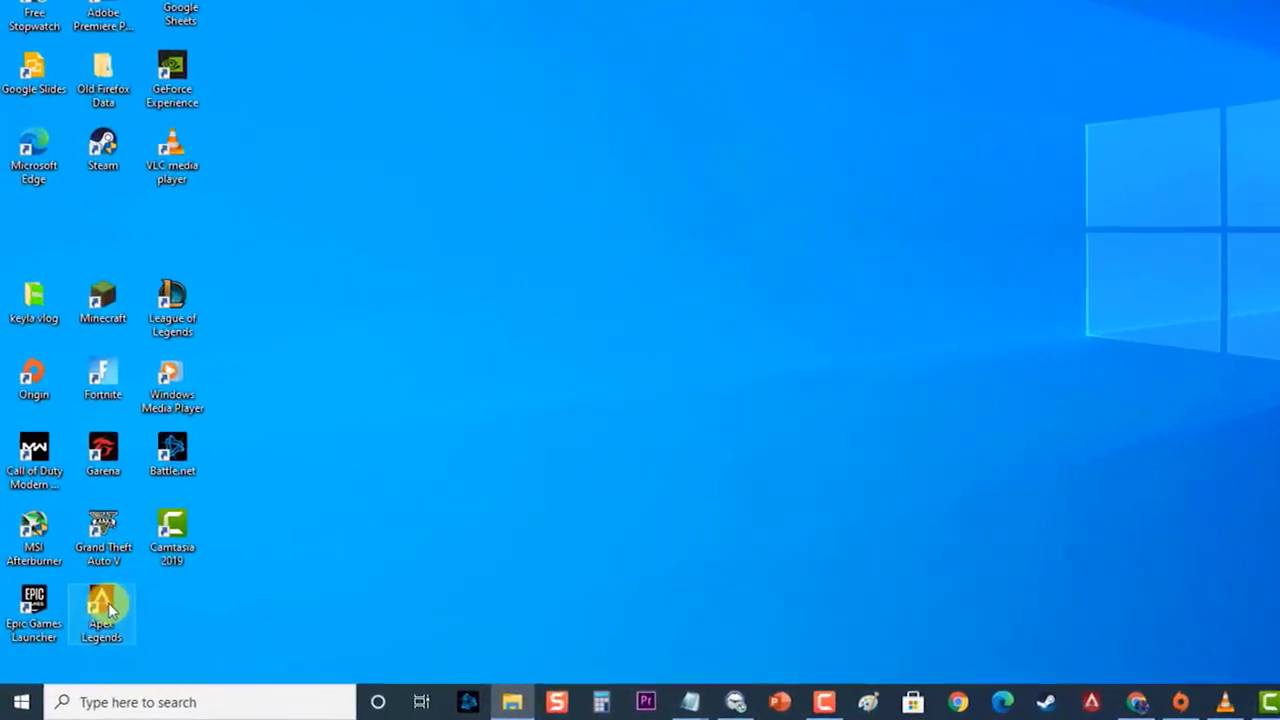
Step: Open r5apex's properties from the Apex Legends install folder
right_click(87, 630)
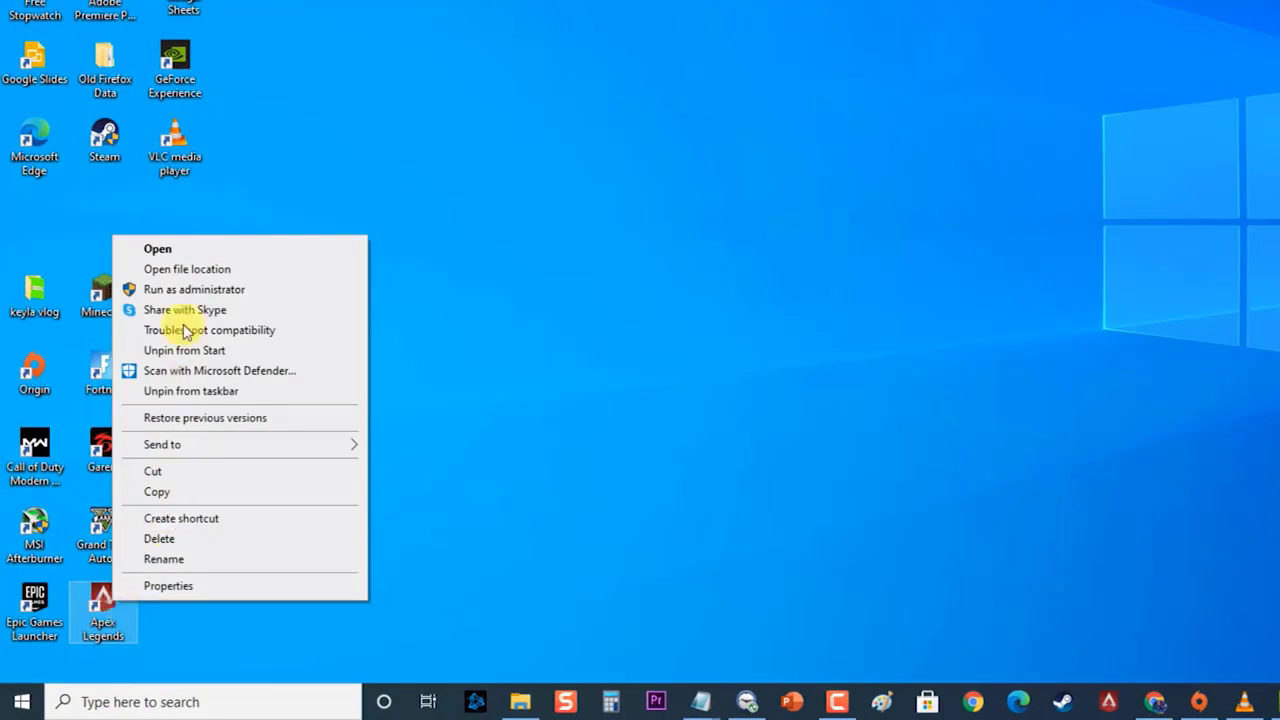
left_click(190, 268)
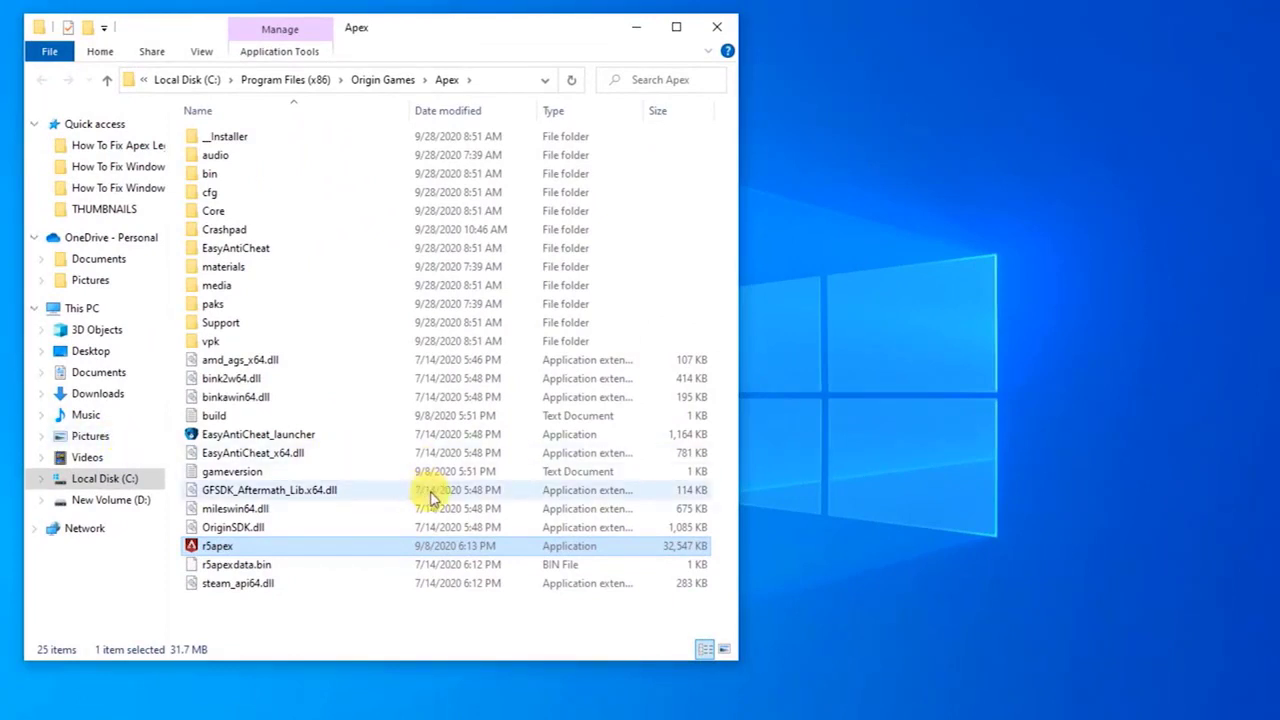
right_click(220, 556)
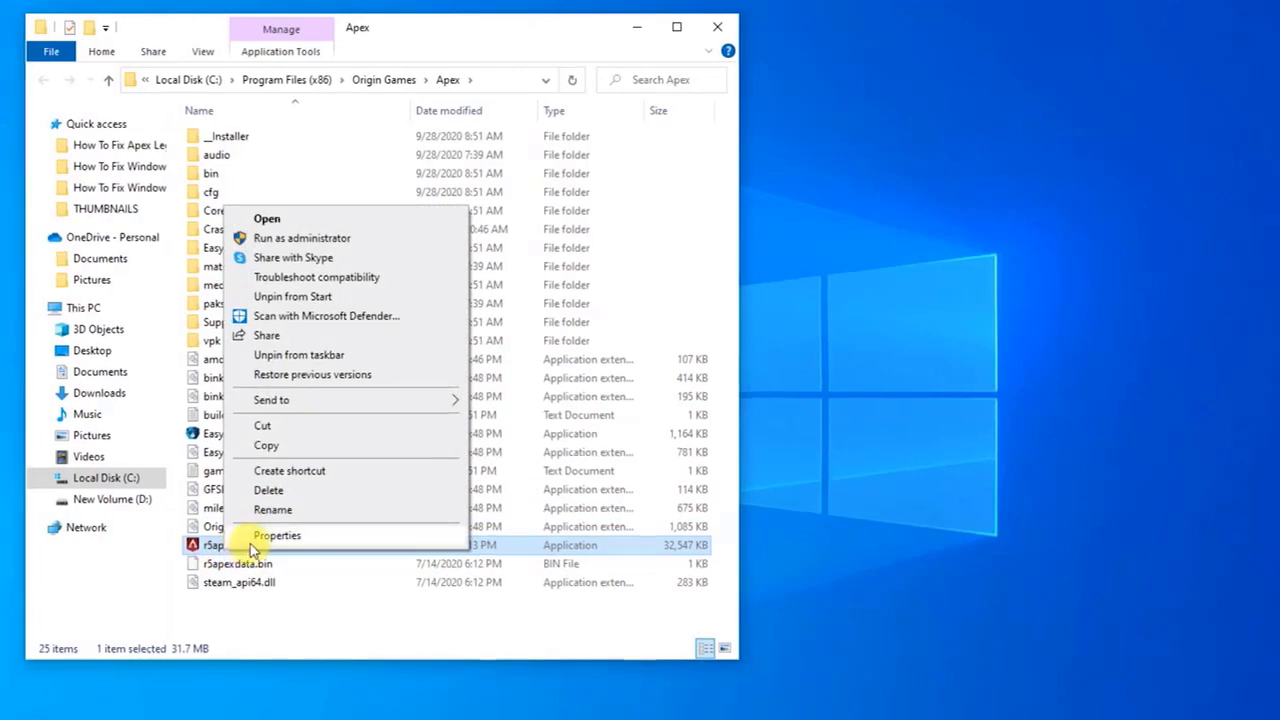
left_click(262, 536)
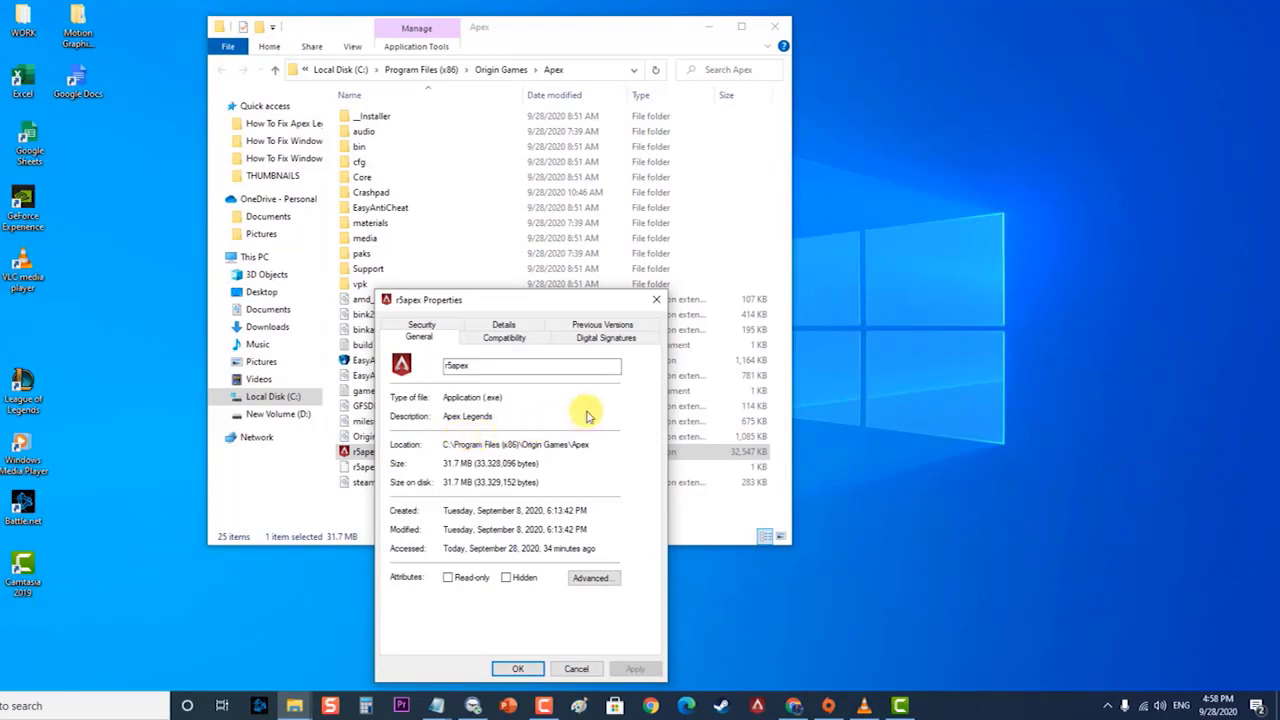
Step: Set r5apex to run as administrator, apply it, and close the folder window
left_click(512, 338)
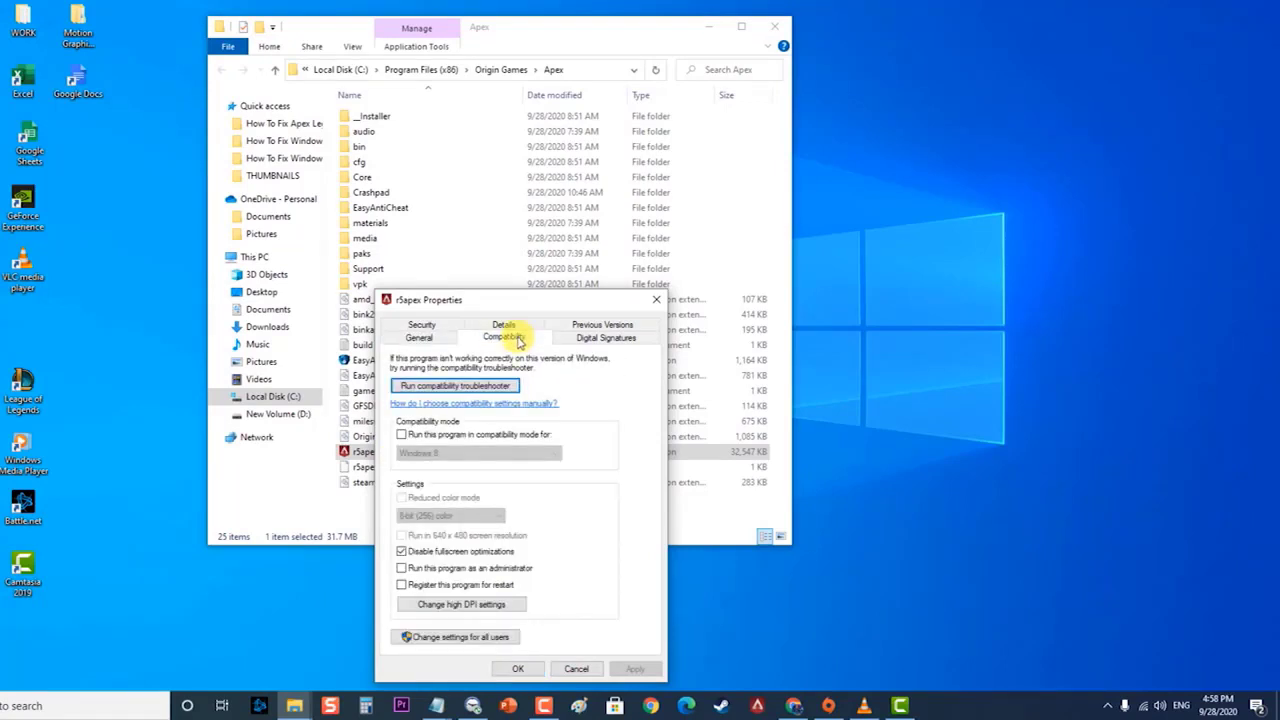
left_click(402, 568)
left_click(634, 669)
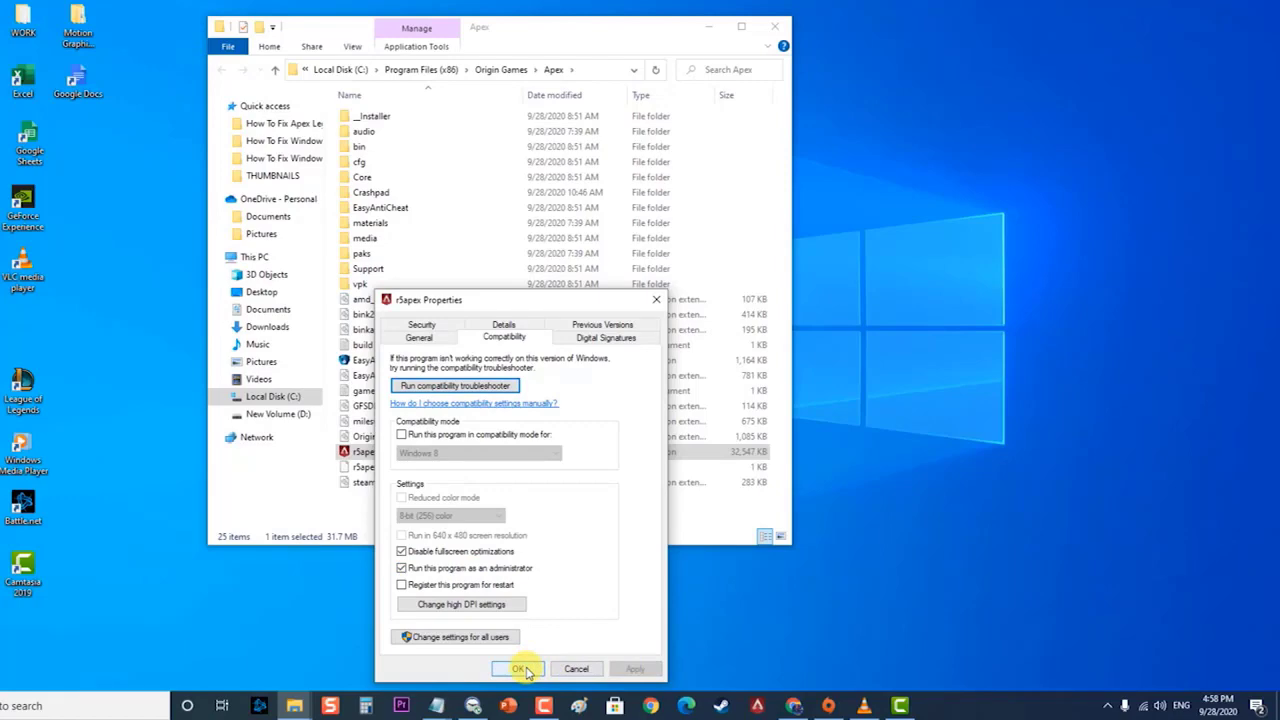
left_click(524, 669)
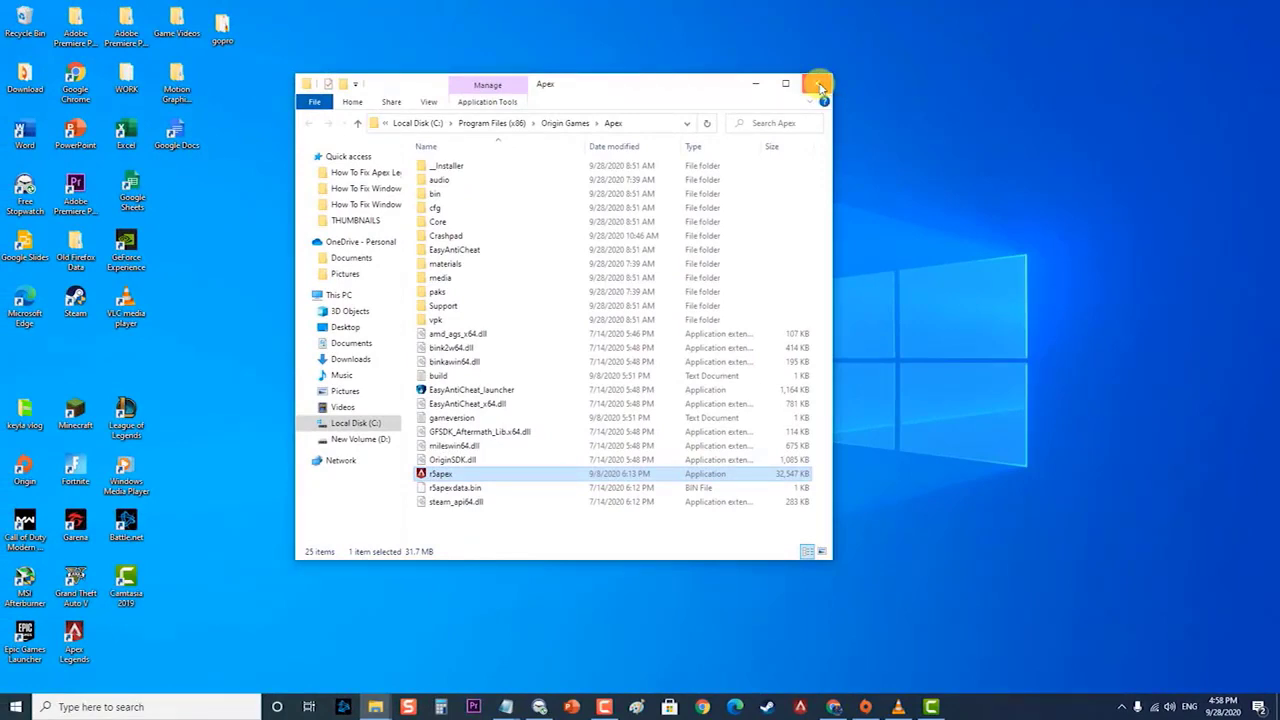
left_click(820, 88)
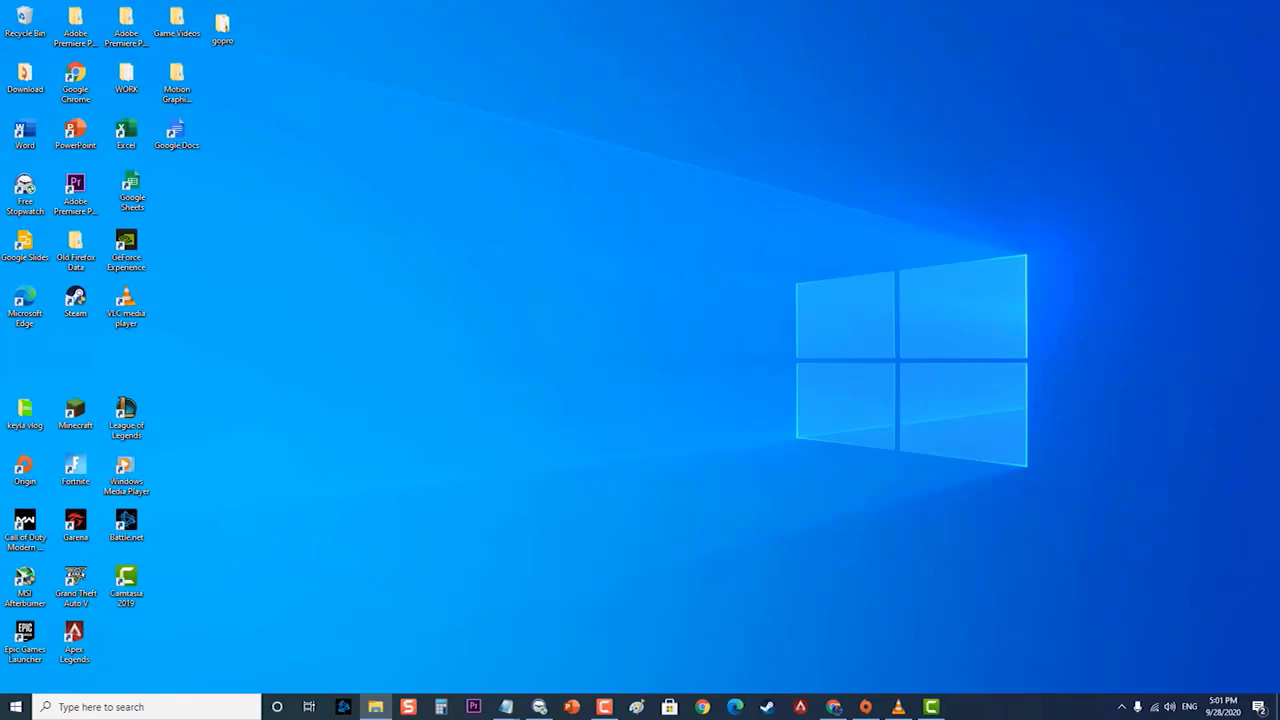
Step: Launch Origin, dismiss the EA desktop app banner, and show My Game Library
left_click(865, 706)
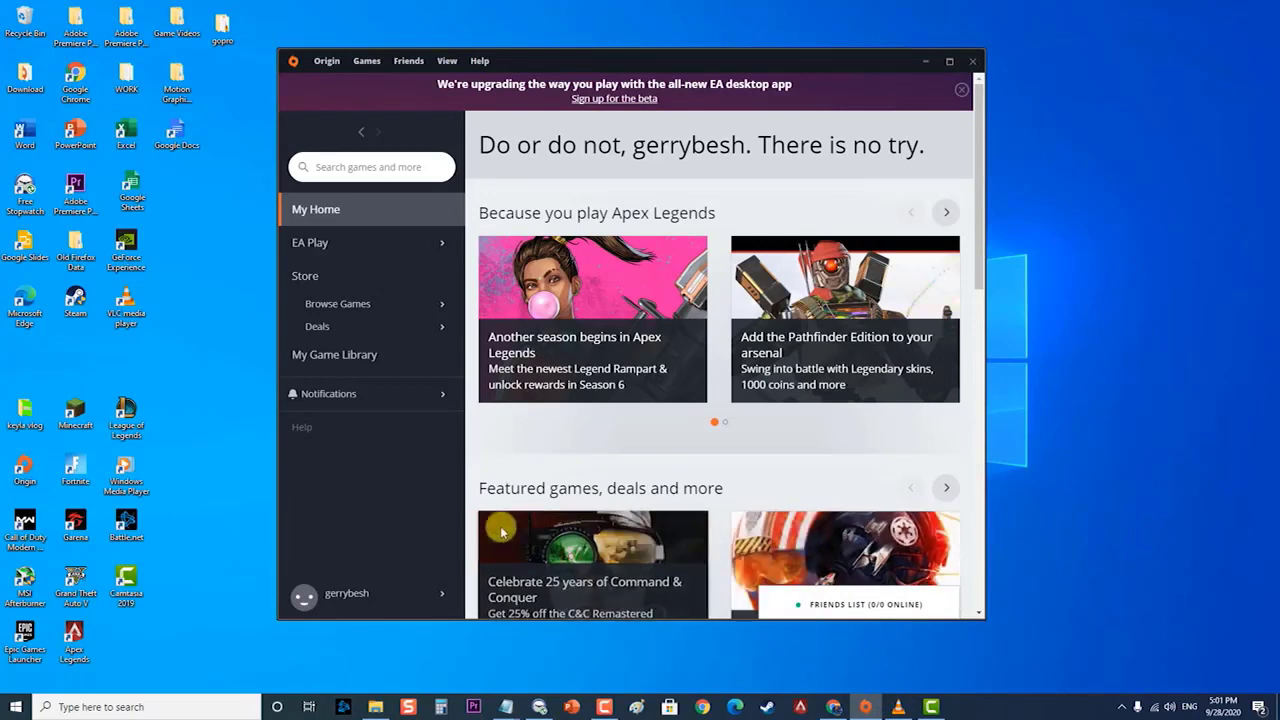
left_click(961, 89)
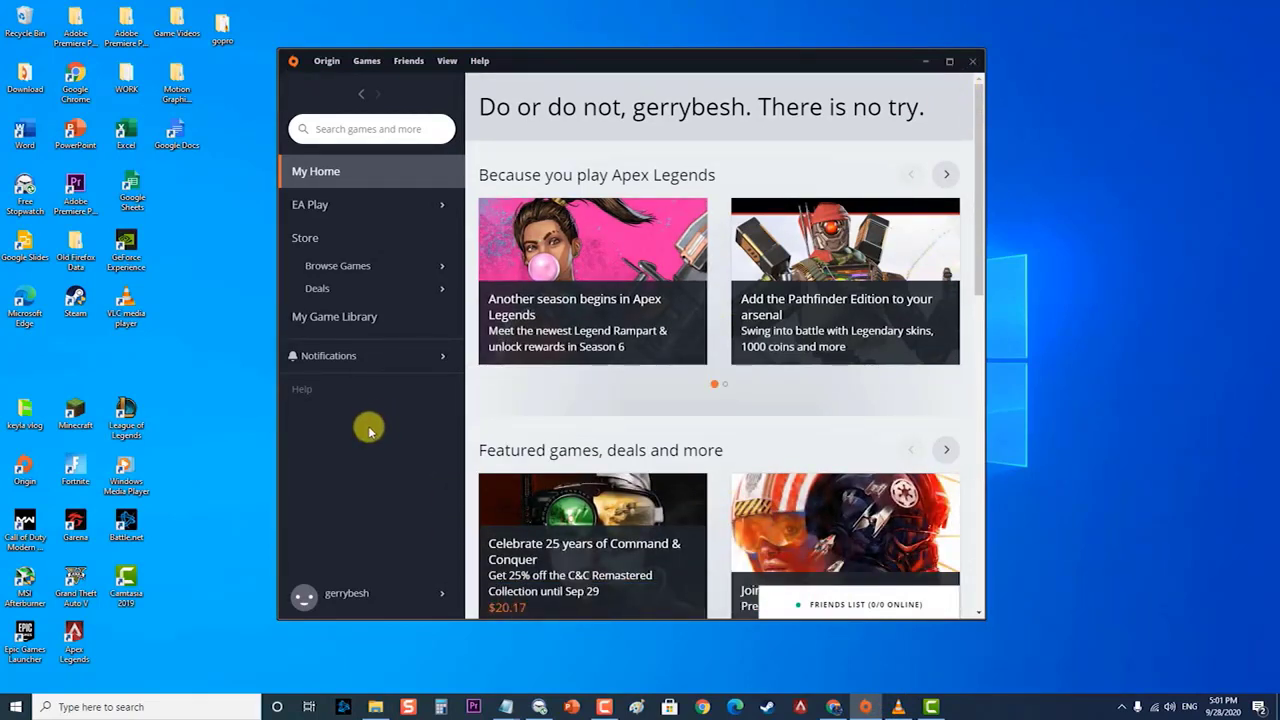
left_click(329, 320)
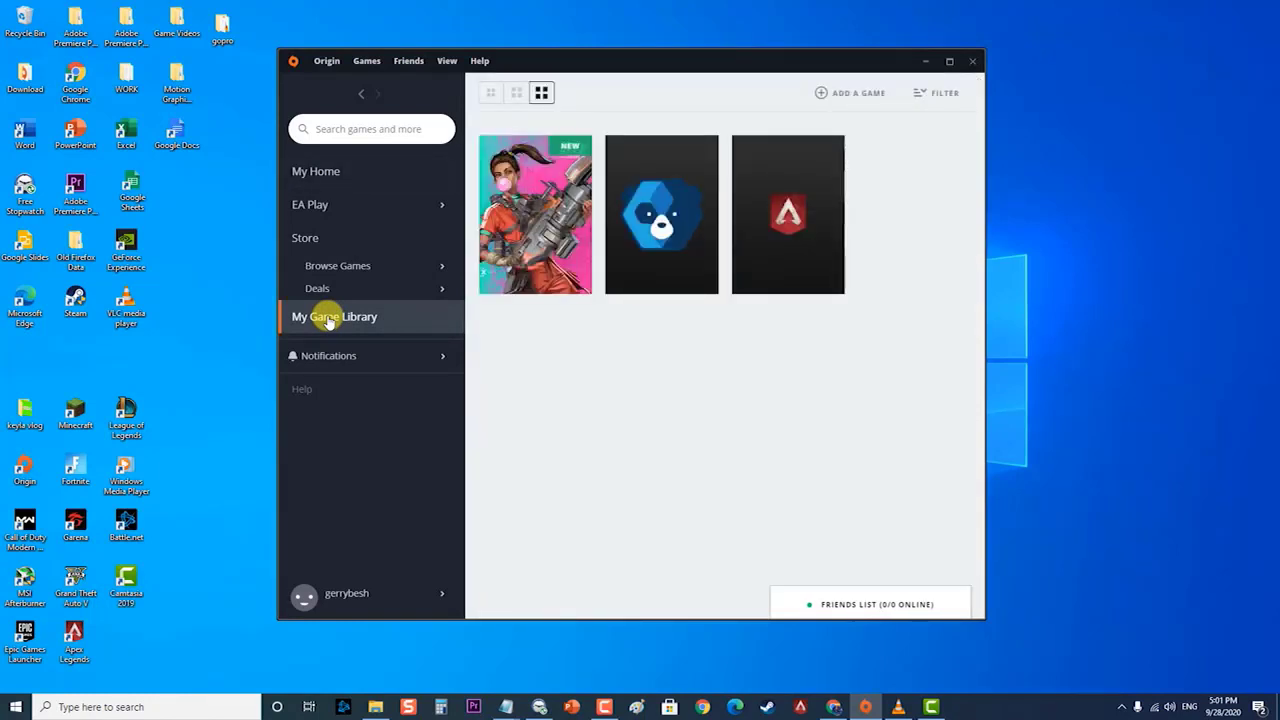
Step: Run Repair on the Apex Legends tile to verify its game files
right_click(524, 242)
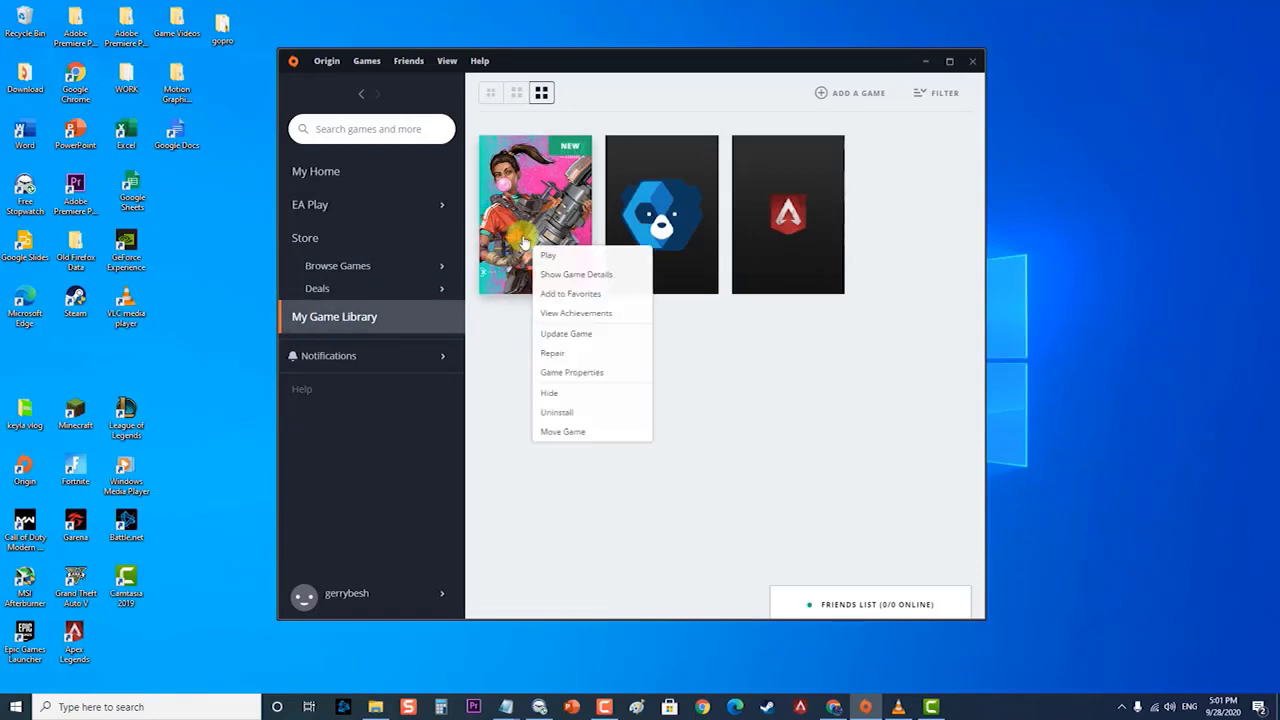
left_click(557, 353)
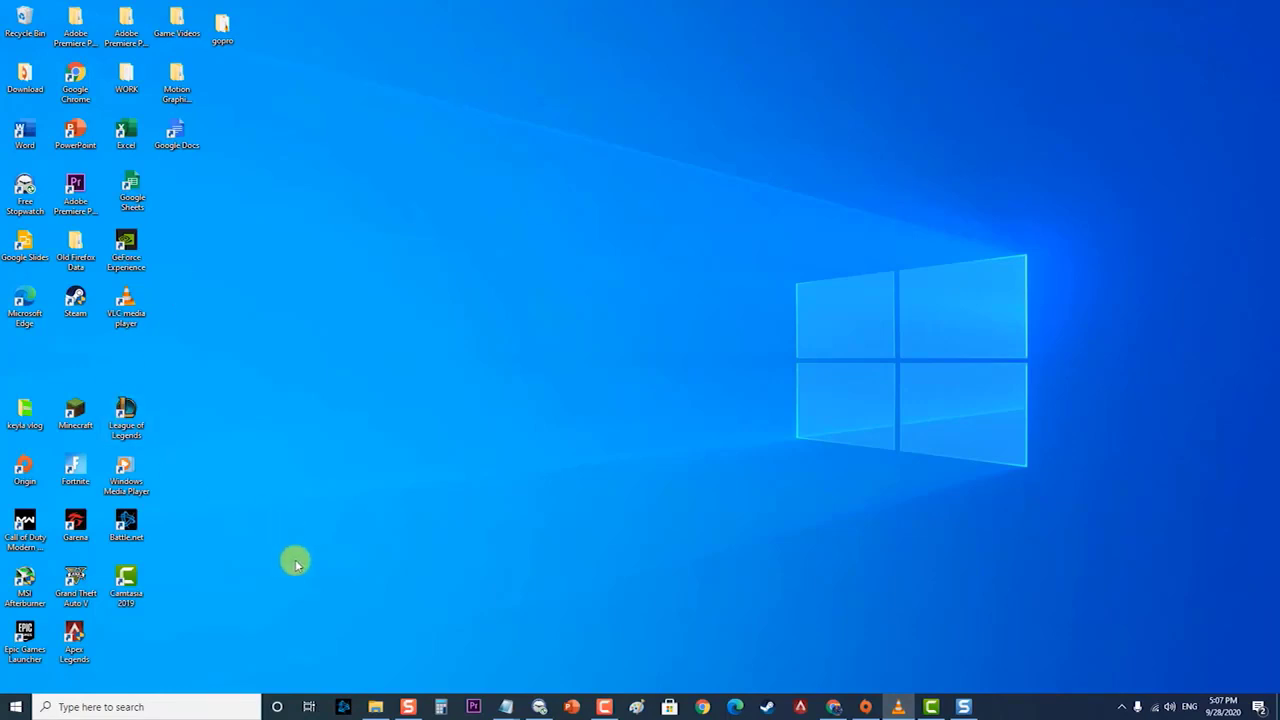
Step: Open Windows Settings from the Start menu and go to Apps & features
left_click(13, 706)
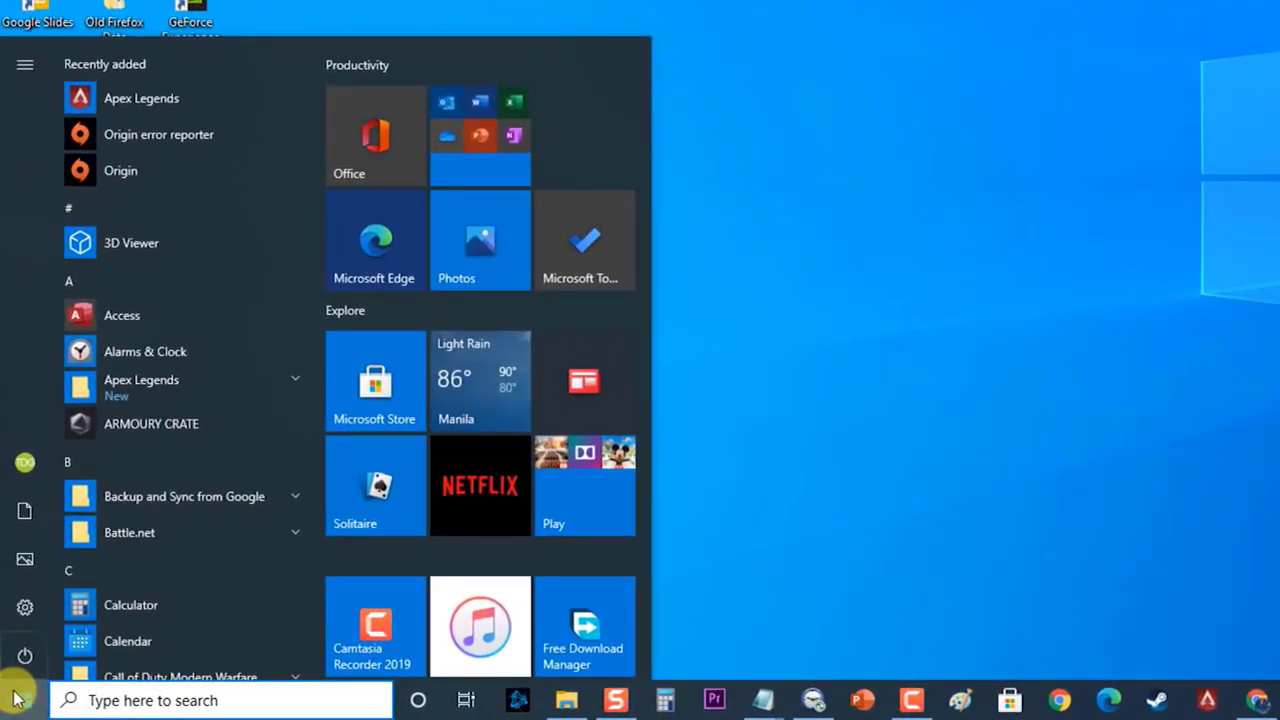
left_click(24, 608)
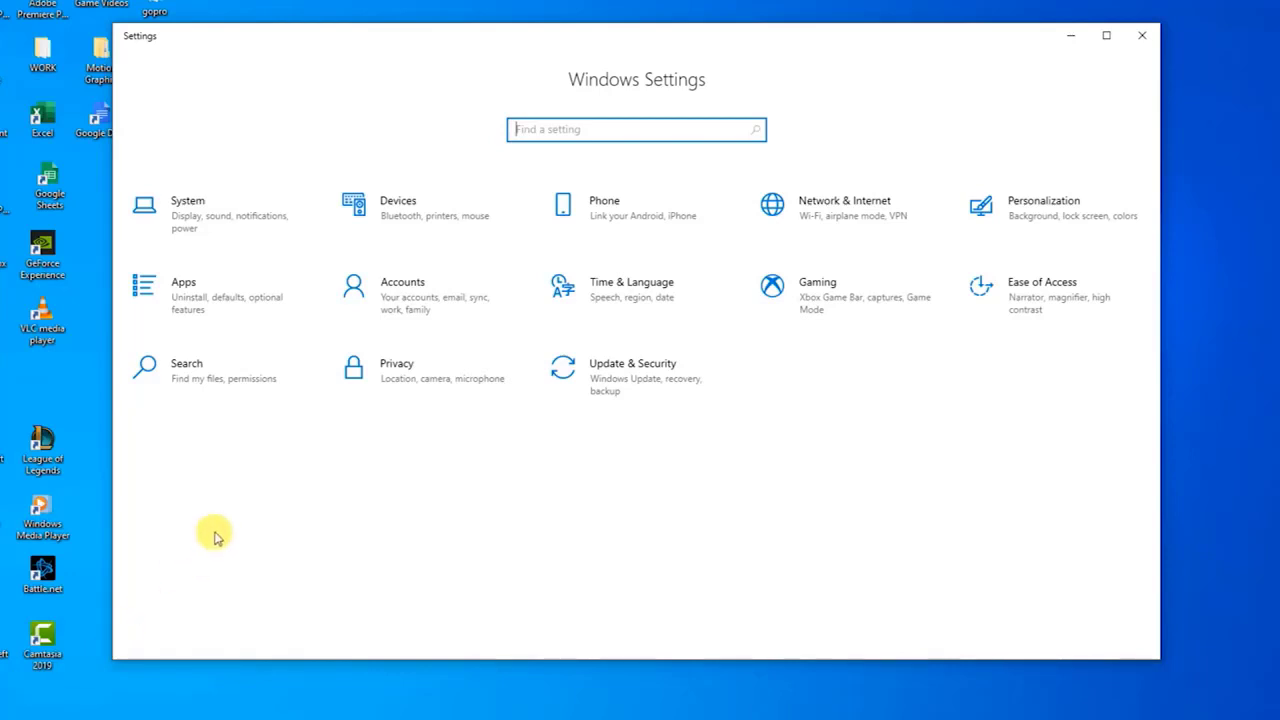
left_click(243, 291)
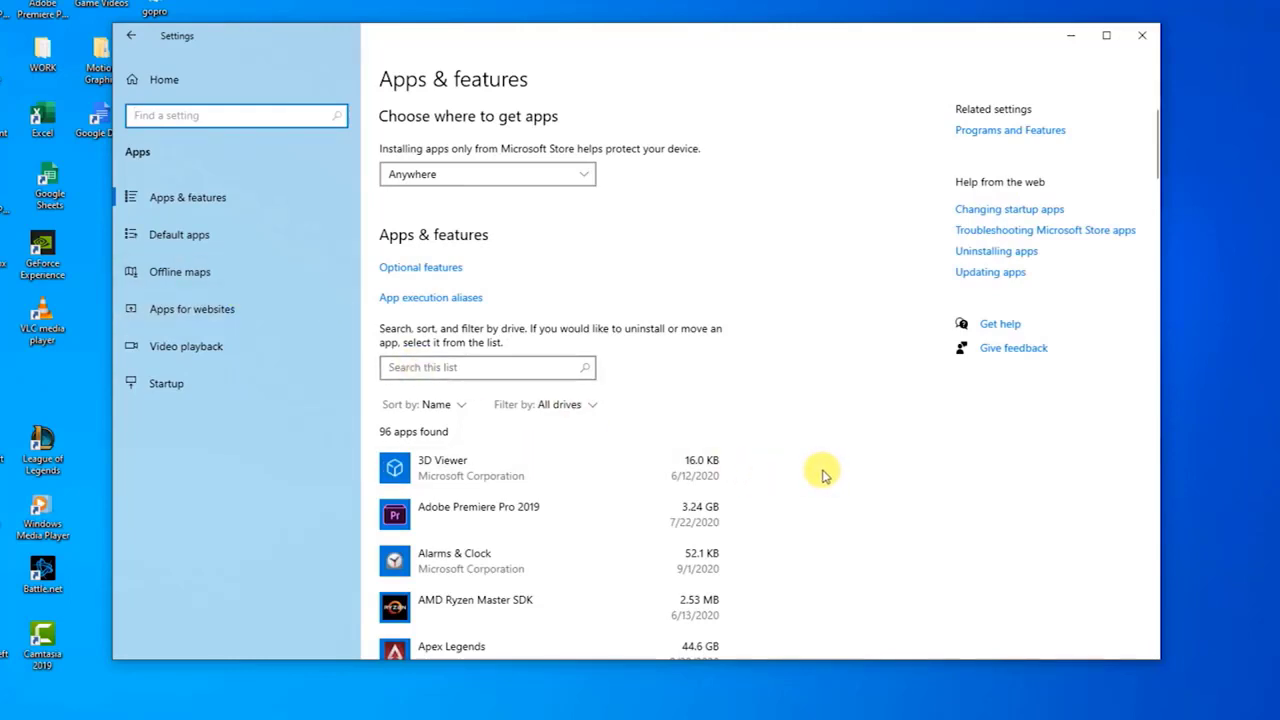
Step: Scroll to the Visual C++ 2005 Redistributable entries and expand both of them
scroll(822, 475, "down", 15)
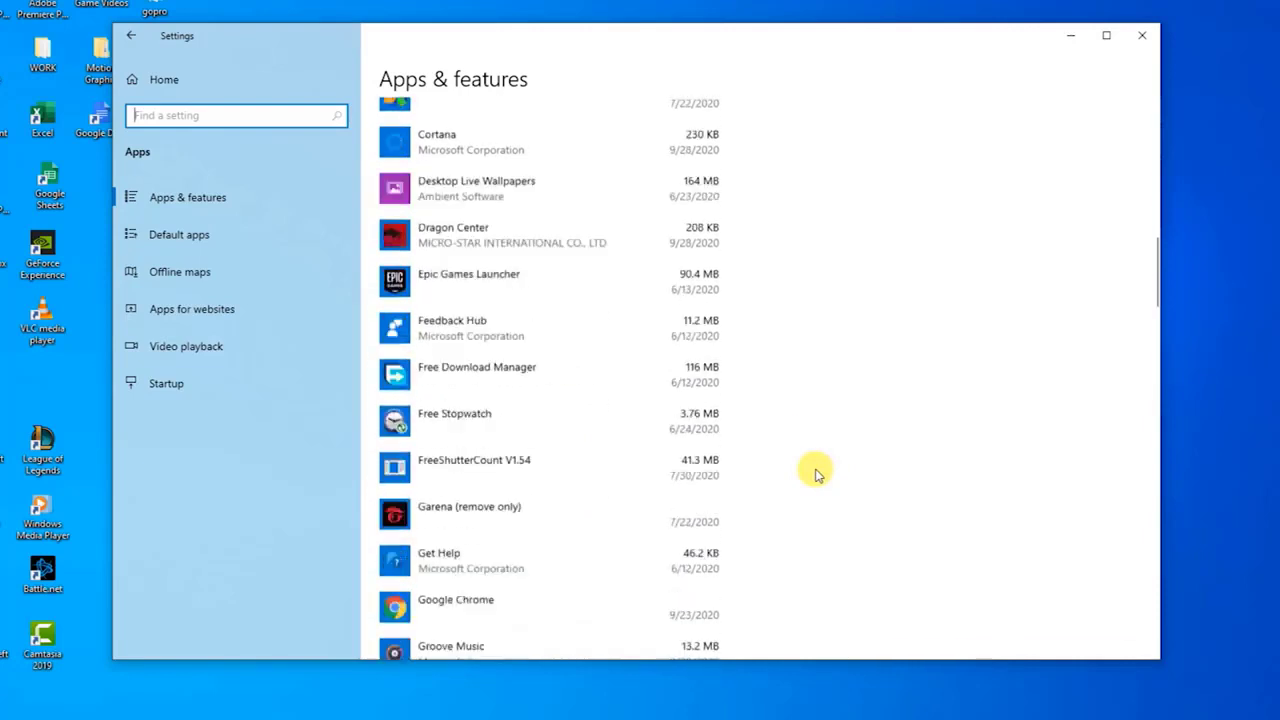
scroll(818, 468, "down", 5)
left_click_drag(1152, 342, 1134, 394)
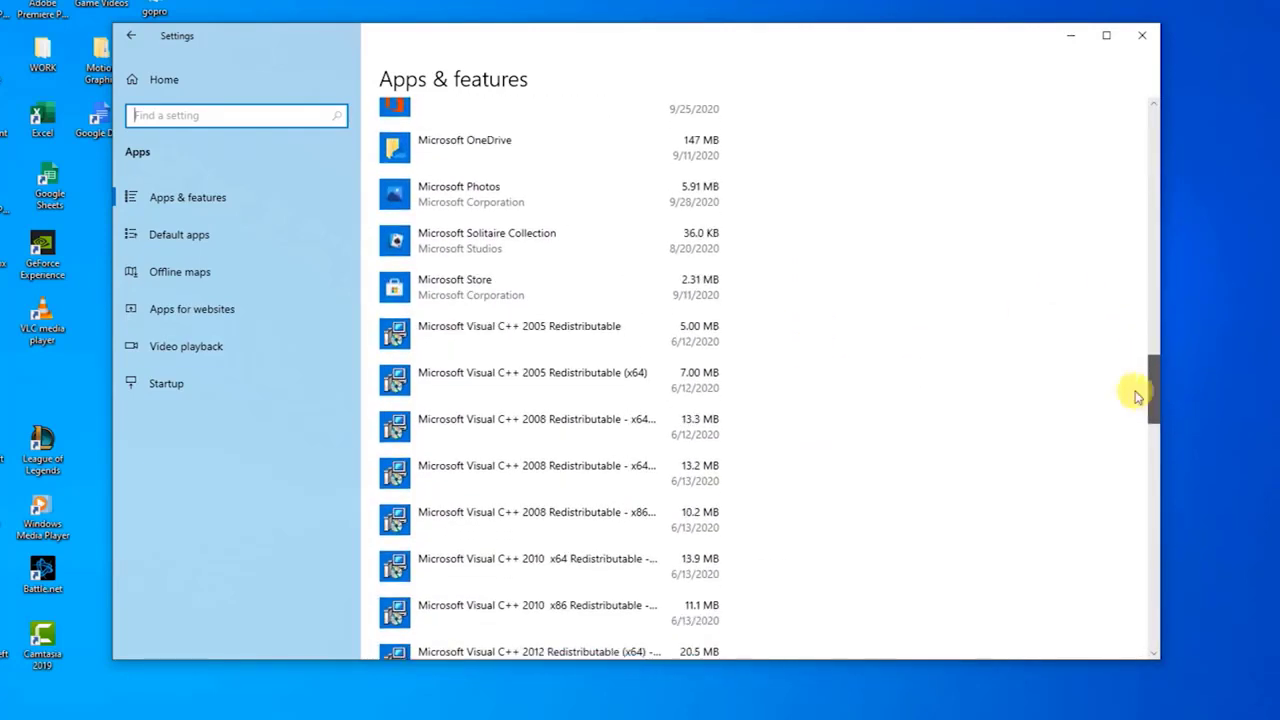
left_click(573, 333)
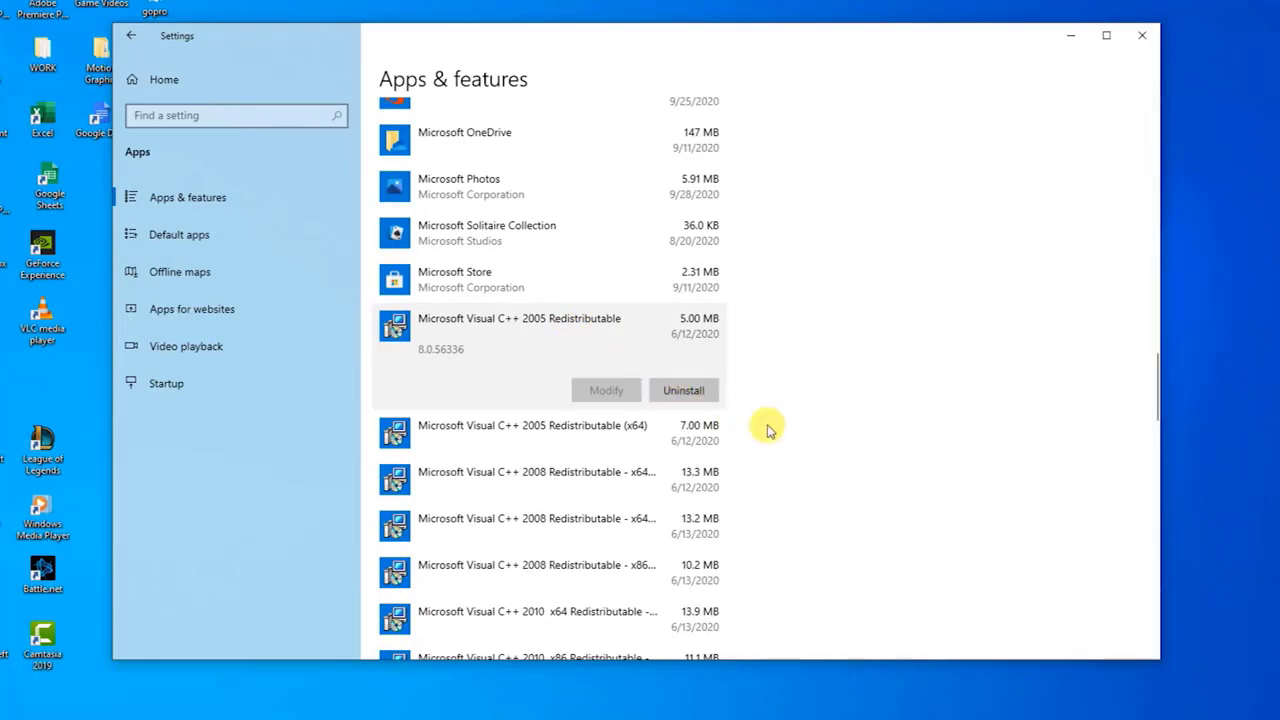
scroll(820, 449, "down", 4)
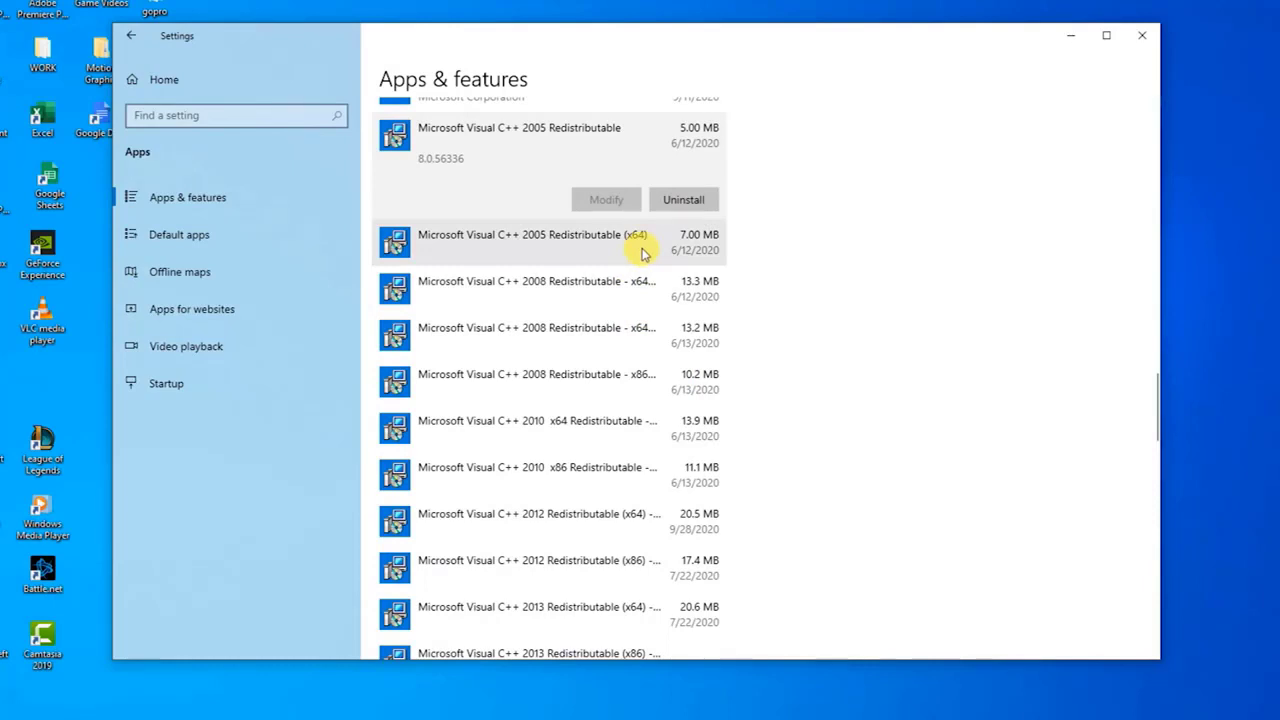
left_click(643, 253)
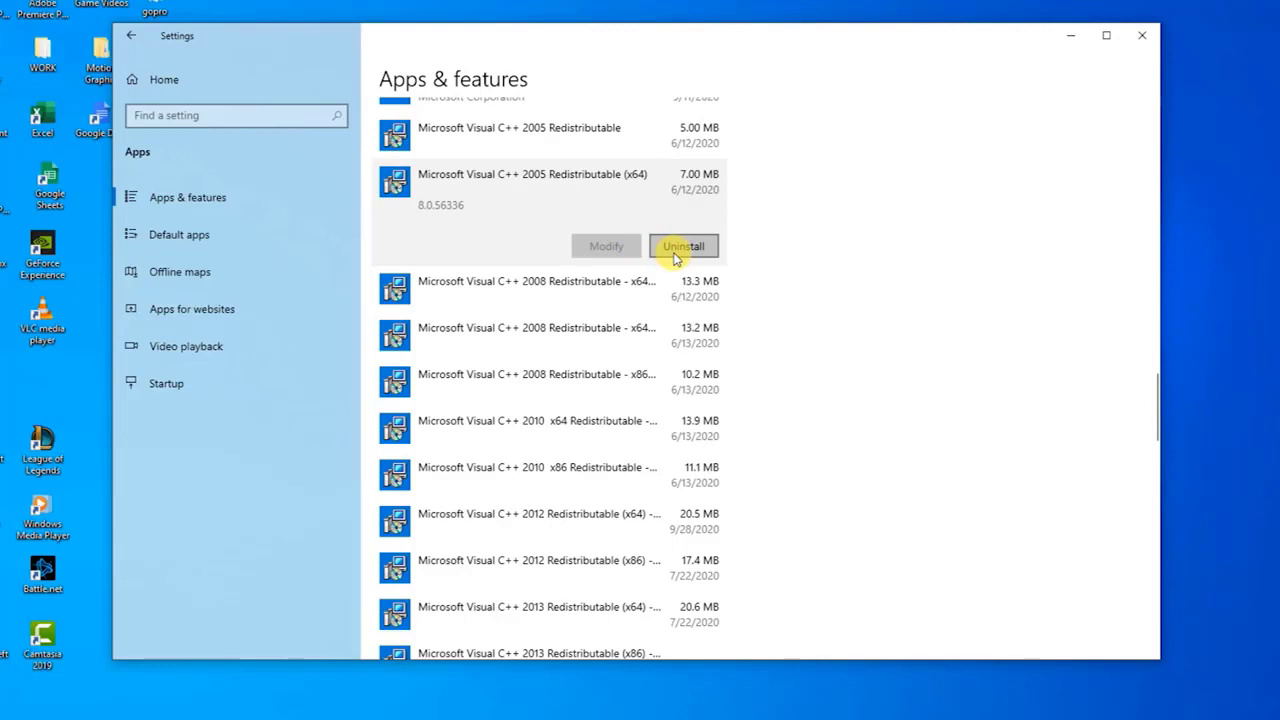
Step: Expand the Visual C++ 2008 x64 and x86 entries, then close Settings
left_click(673, 294)
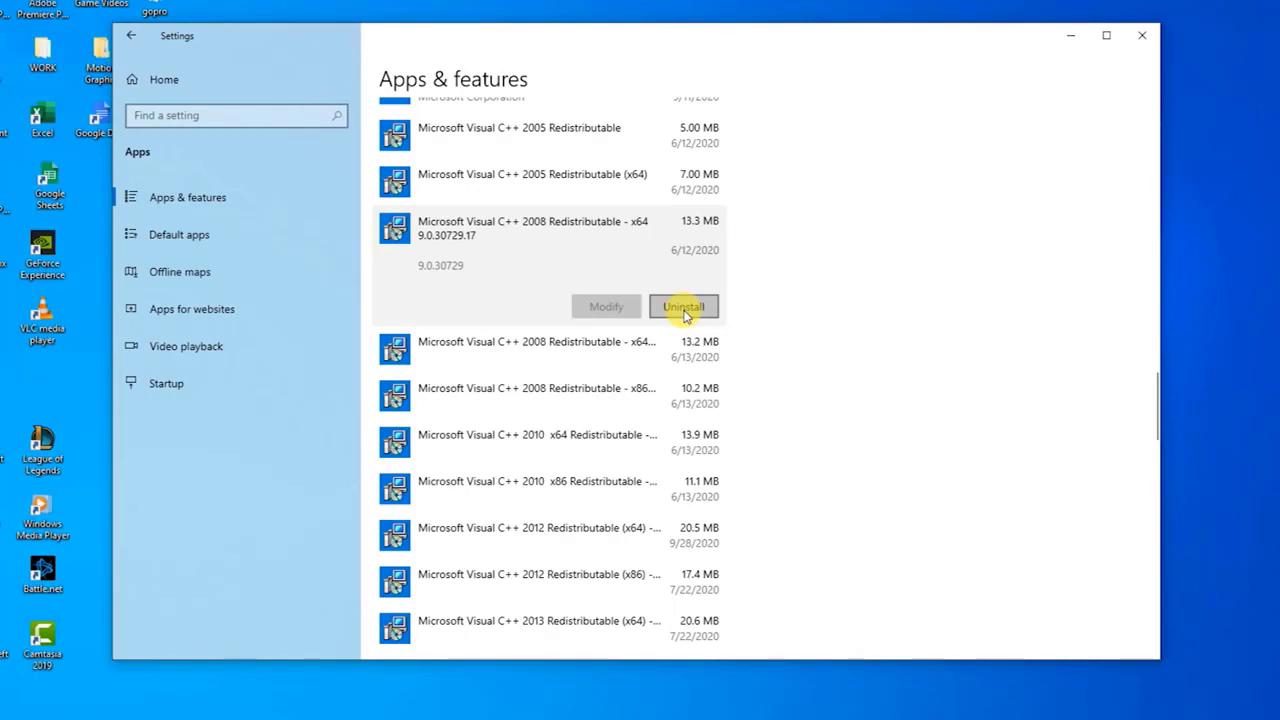
left_click(690, 352)
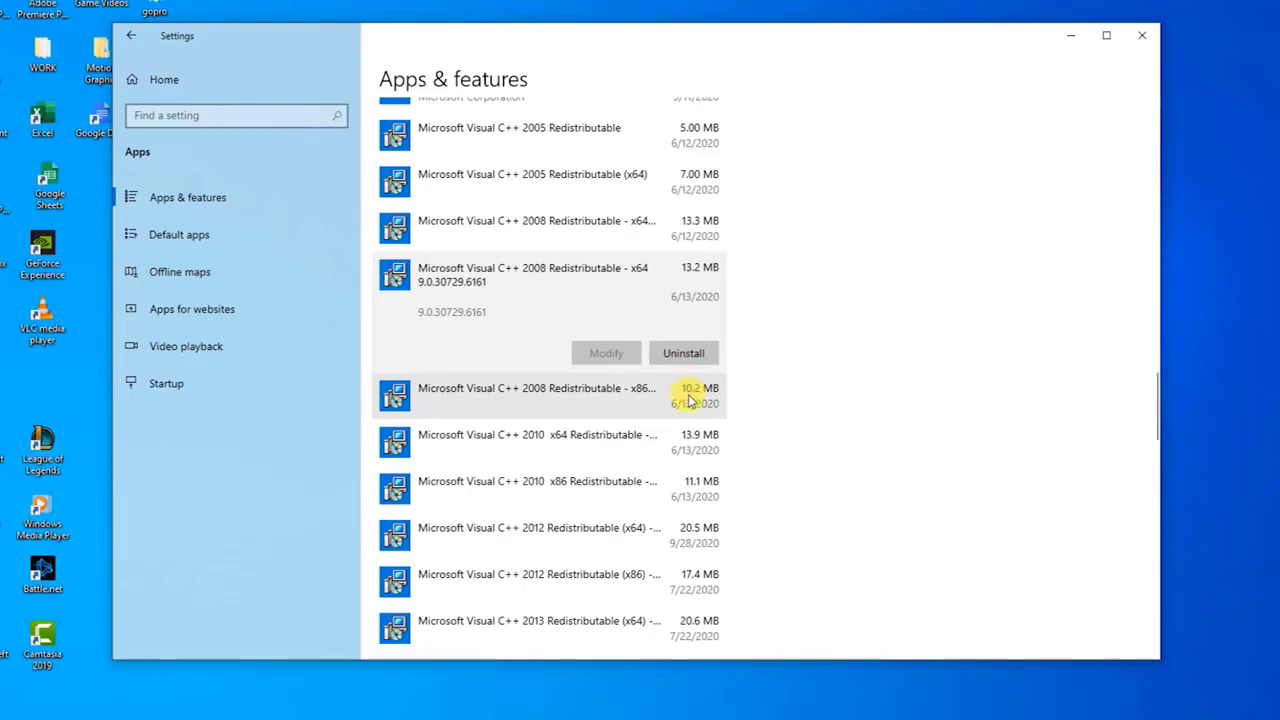
left_click(689, 400)
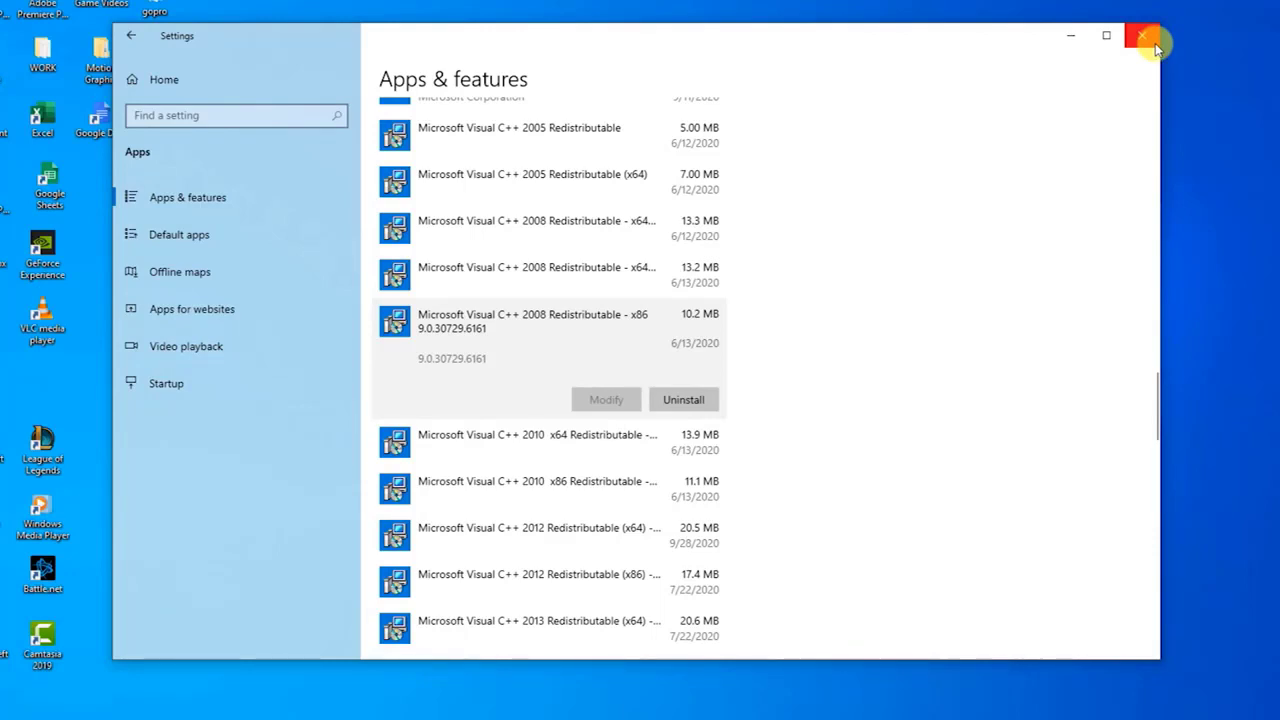
left_click(1155, 43)
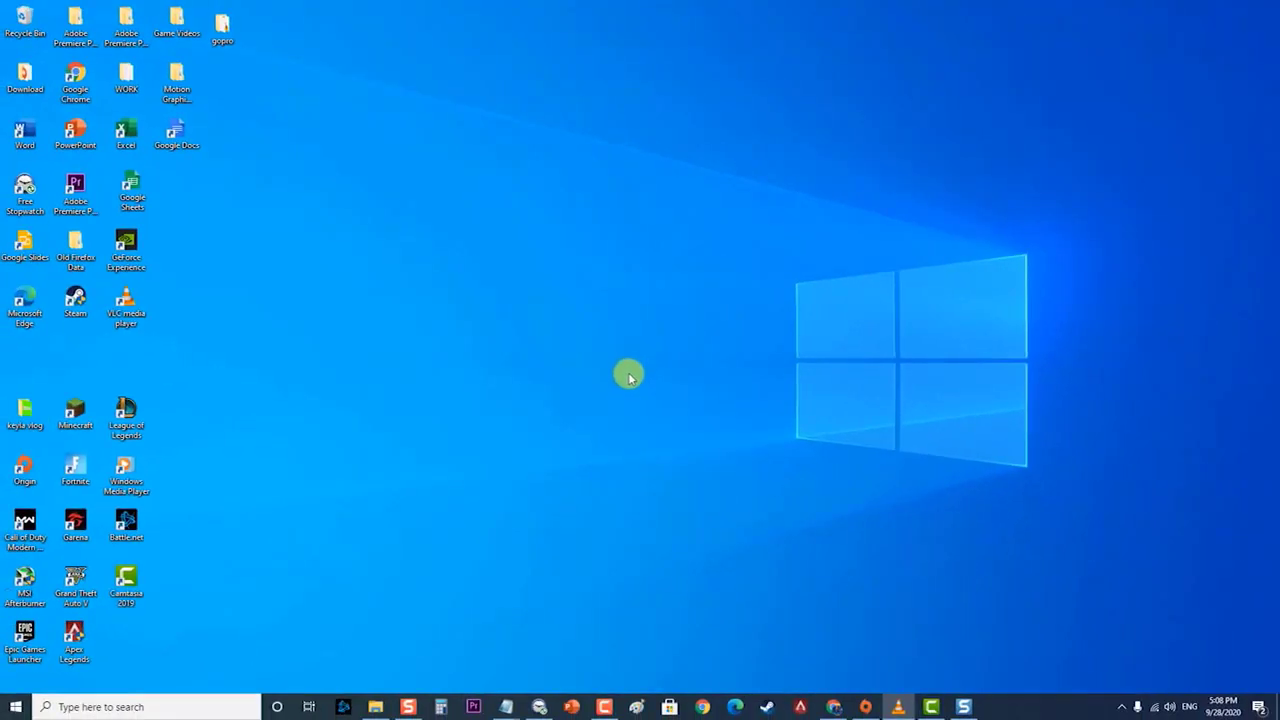
Step: Open Origin from the taskbar and start a Repair of Apex Legends
left_click_drag(866, 706, 968, 708)
left_click(966, 707)
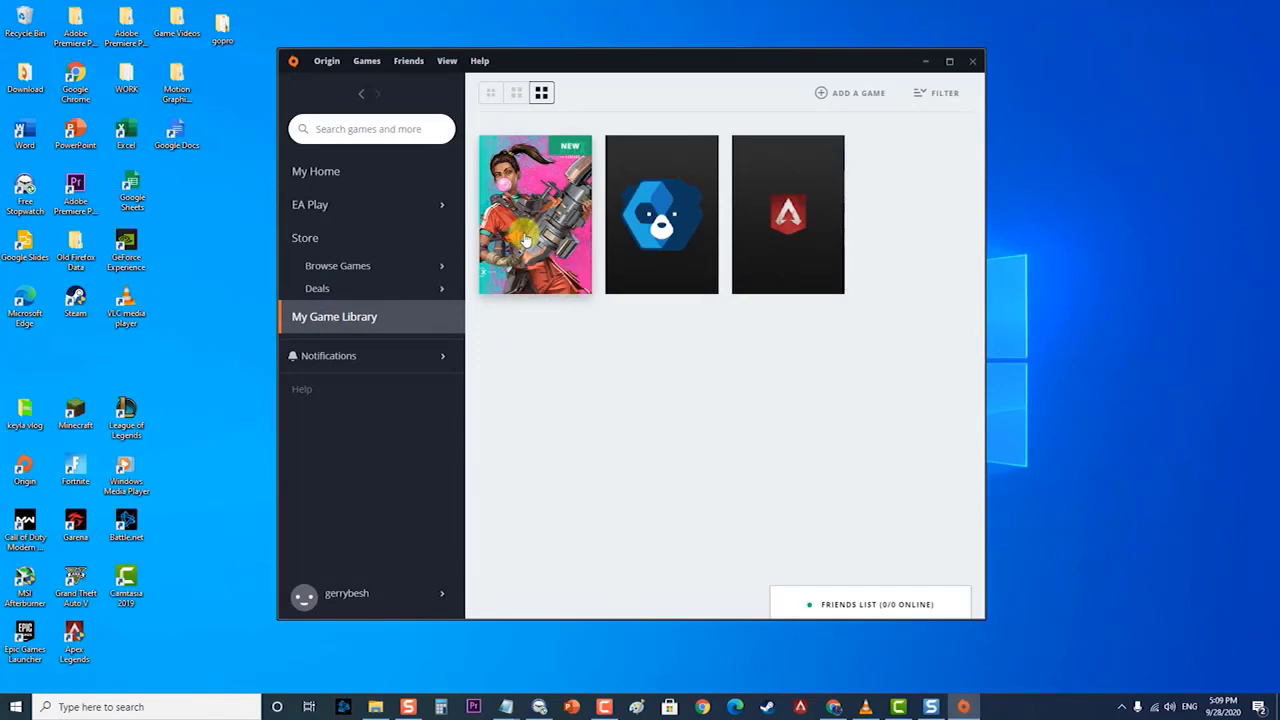
right_click(525, 240)
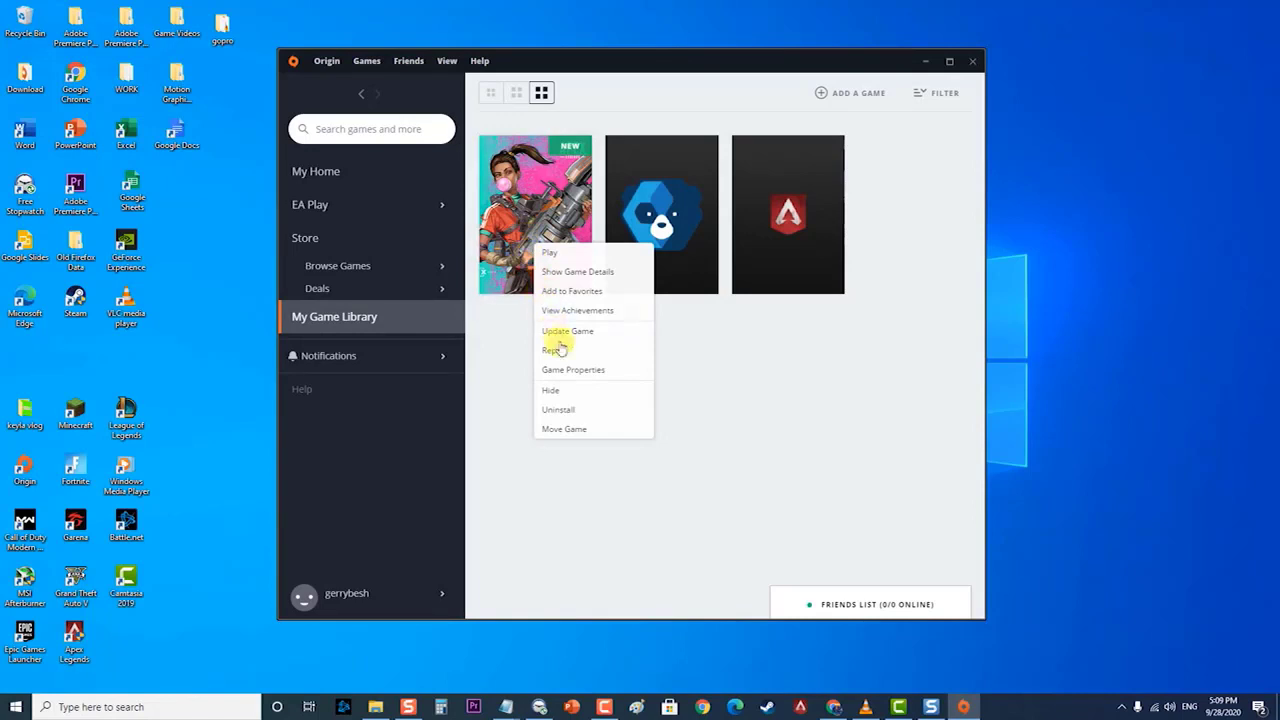
left_click(560, 351)
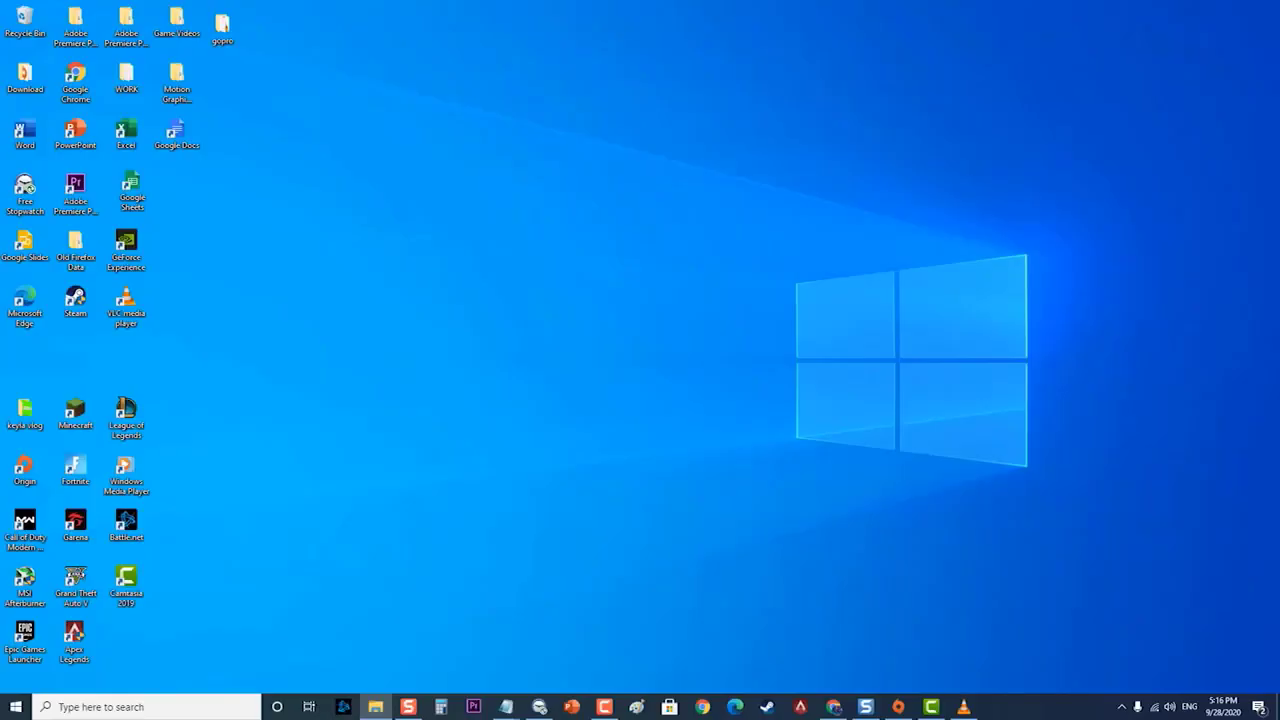
Step: Search for regedit and launch Registry Editor with administrator approval
left_click(160, 706)
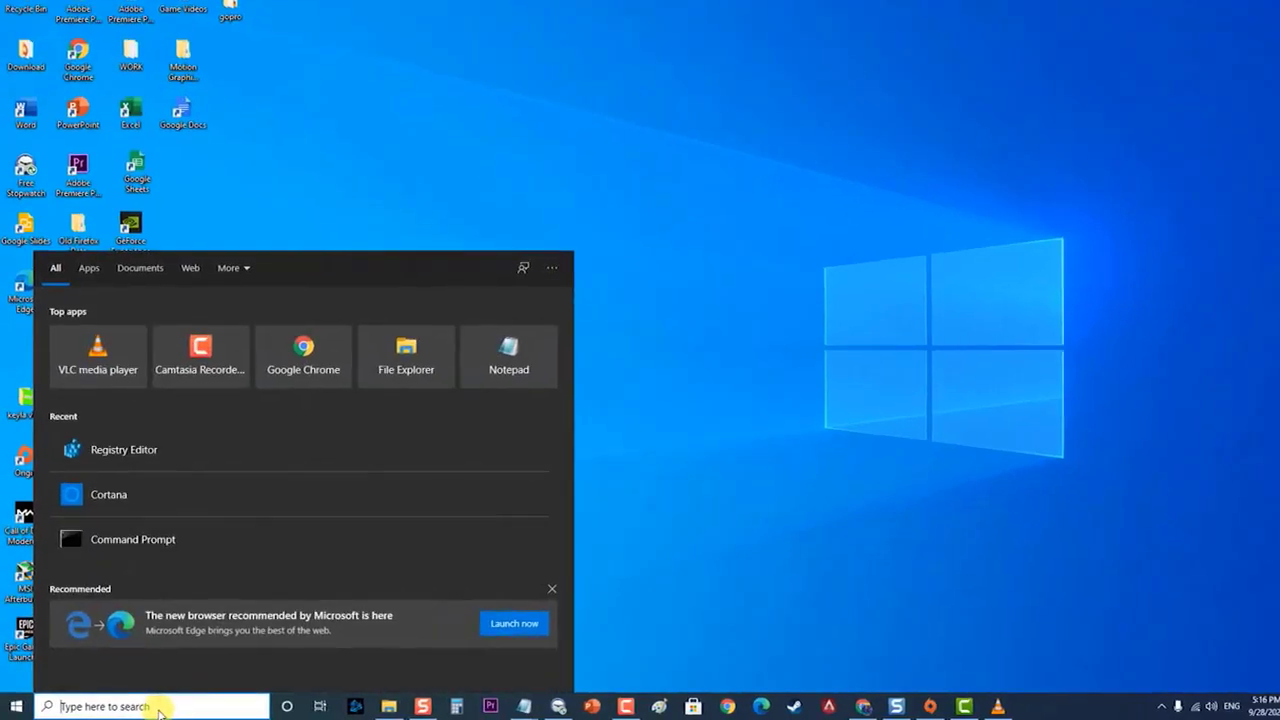
type("regedit")
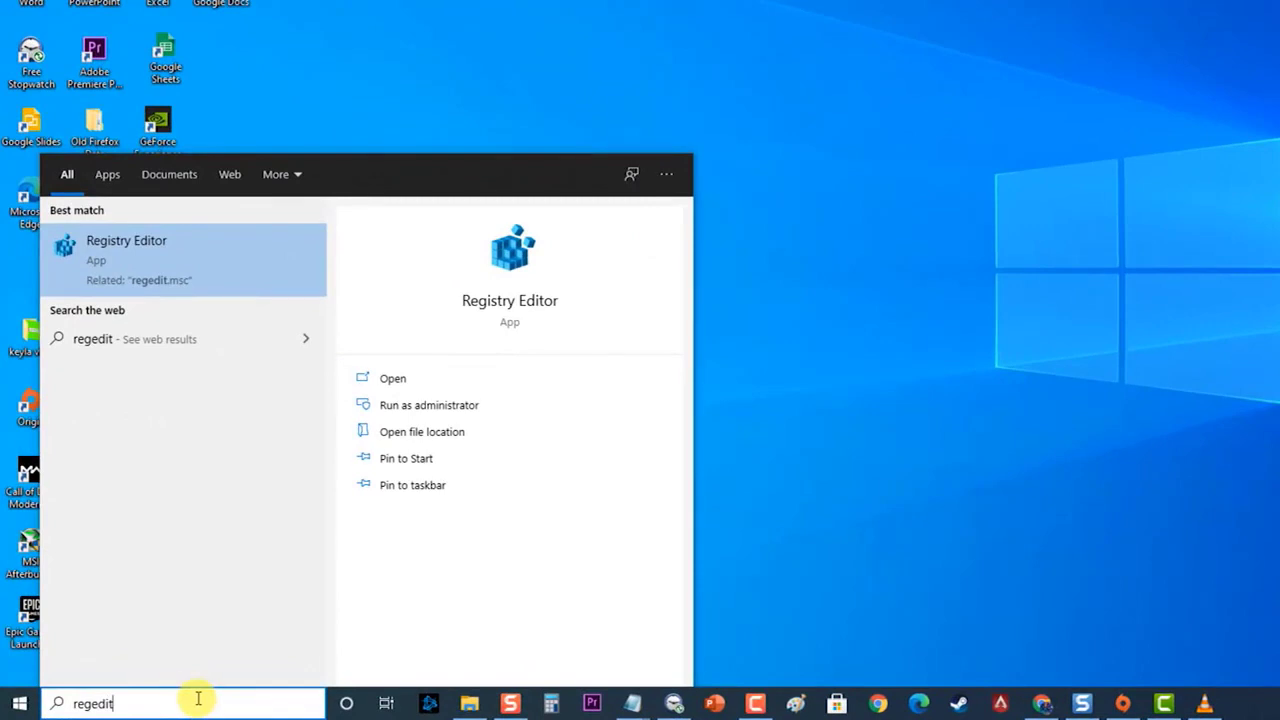
left_click(129, 263)
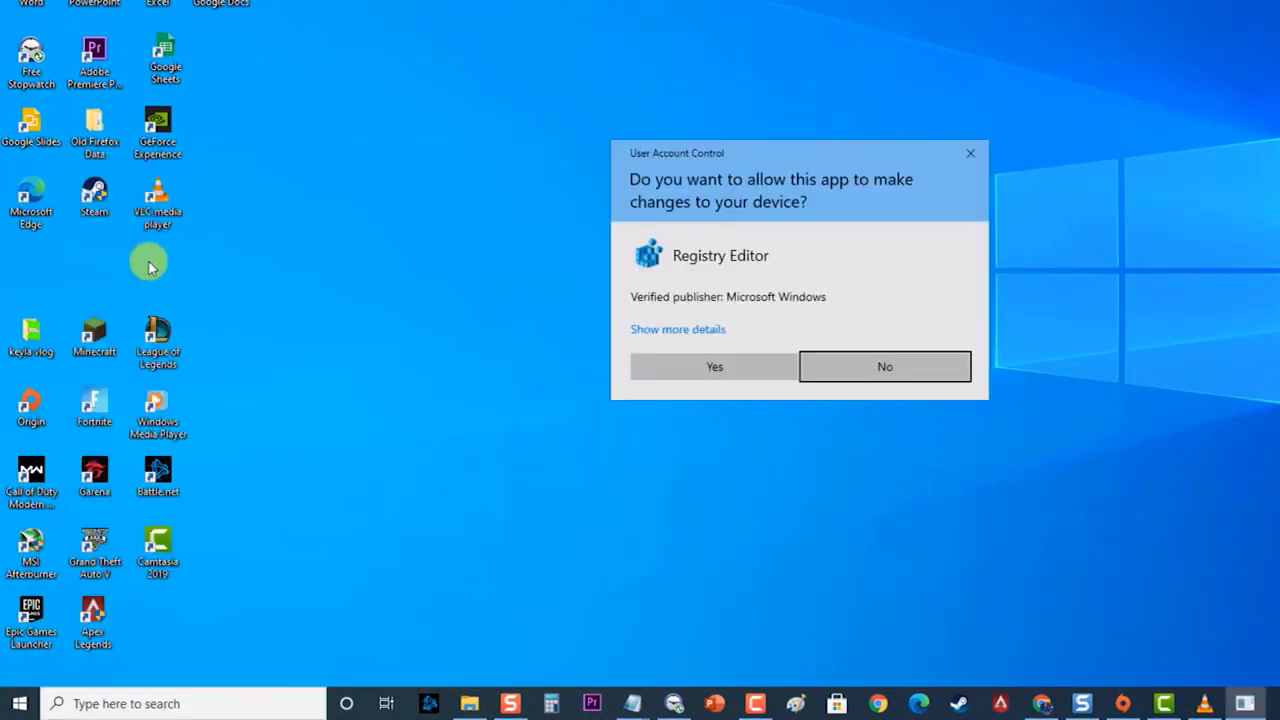
left_click(738, 366)
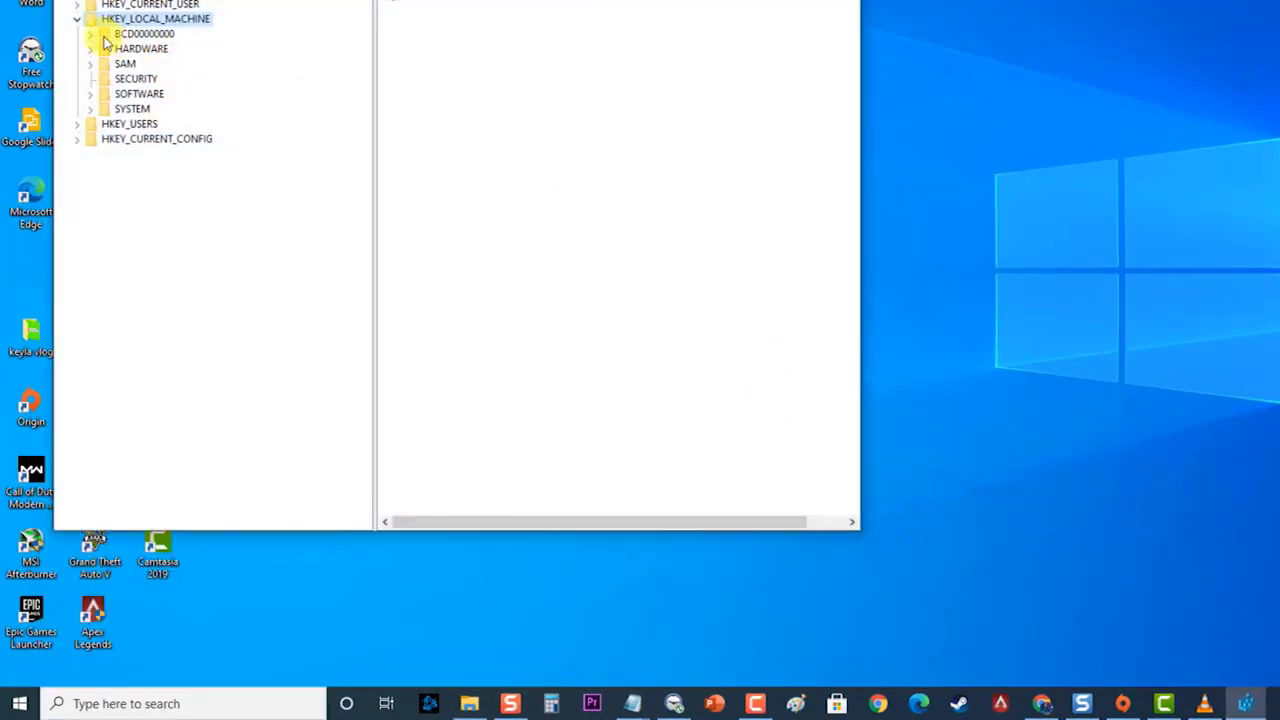
Step: Navigate to HKEY_CURRENT_USER\System\GameConfigStore to list its GameDVR values
left_click(76, 21)
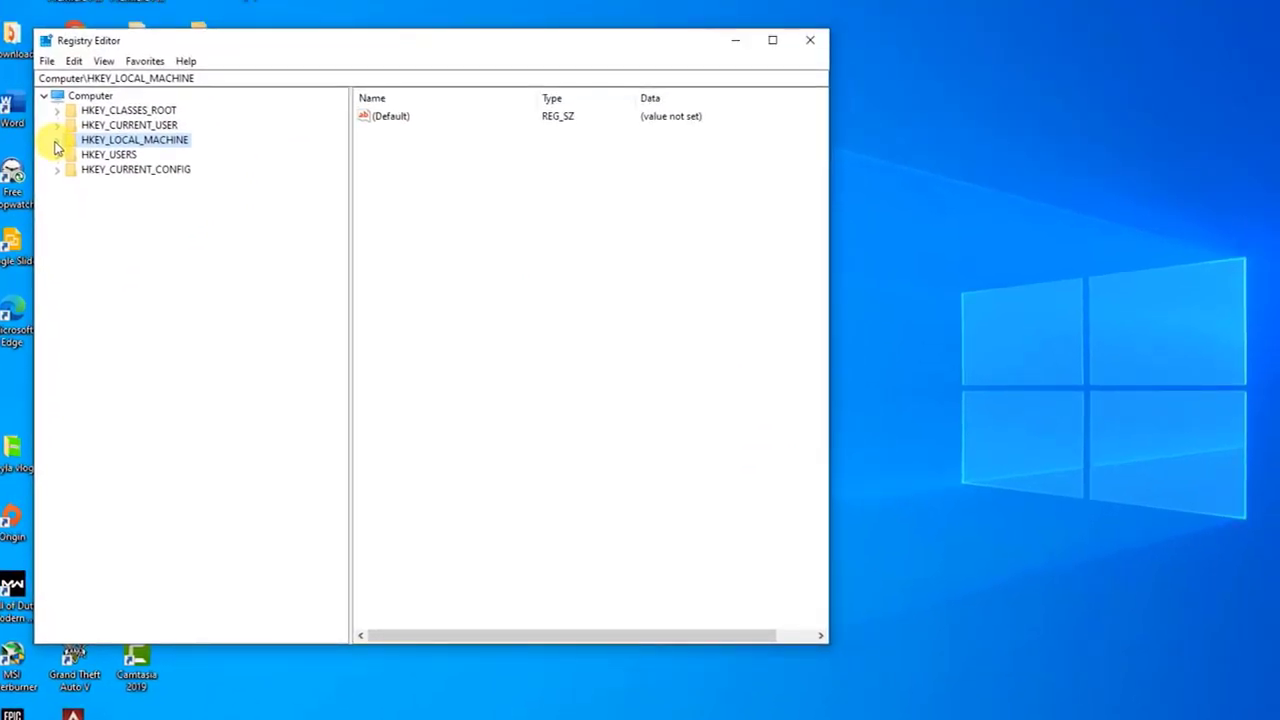
left_click(59, 126)
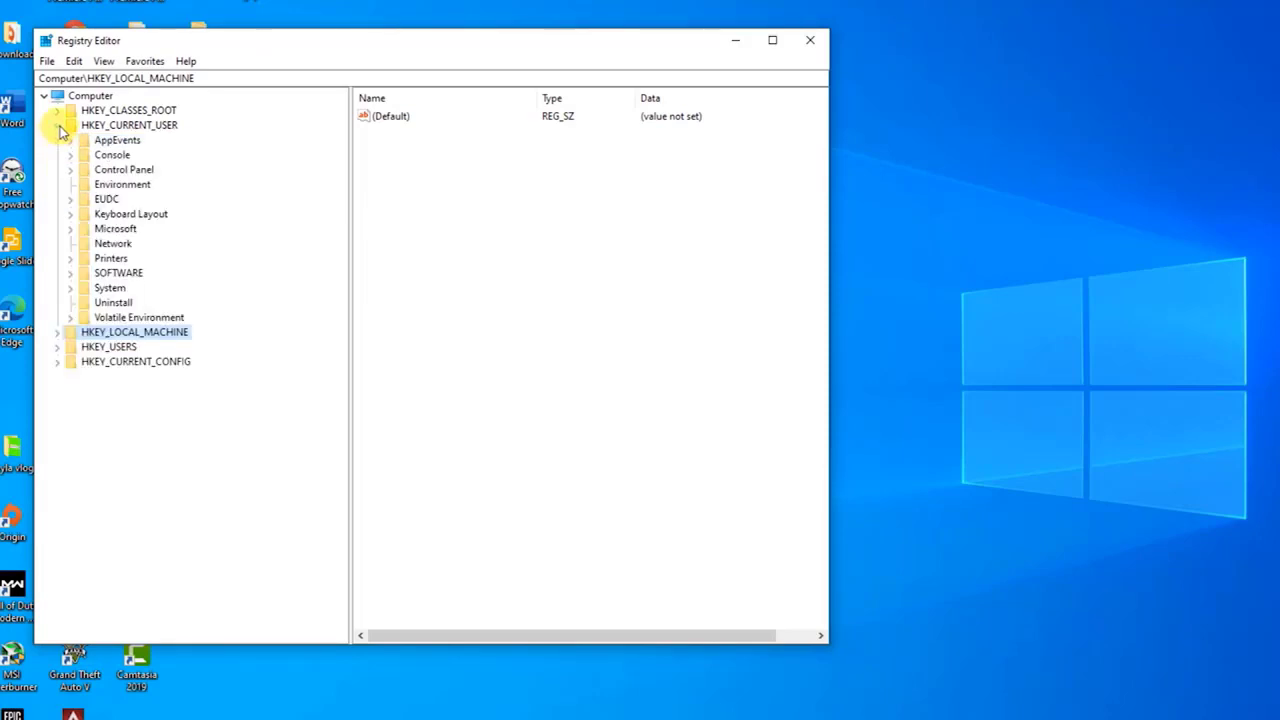
left_click(70, 289)
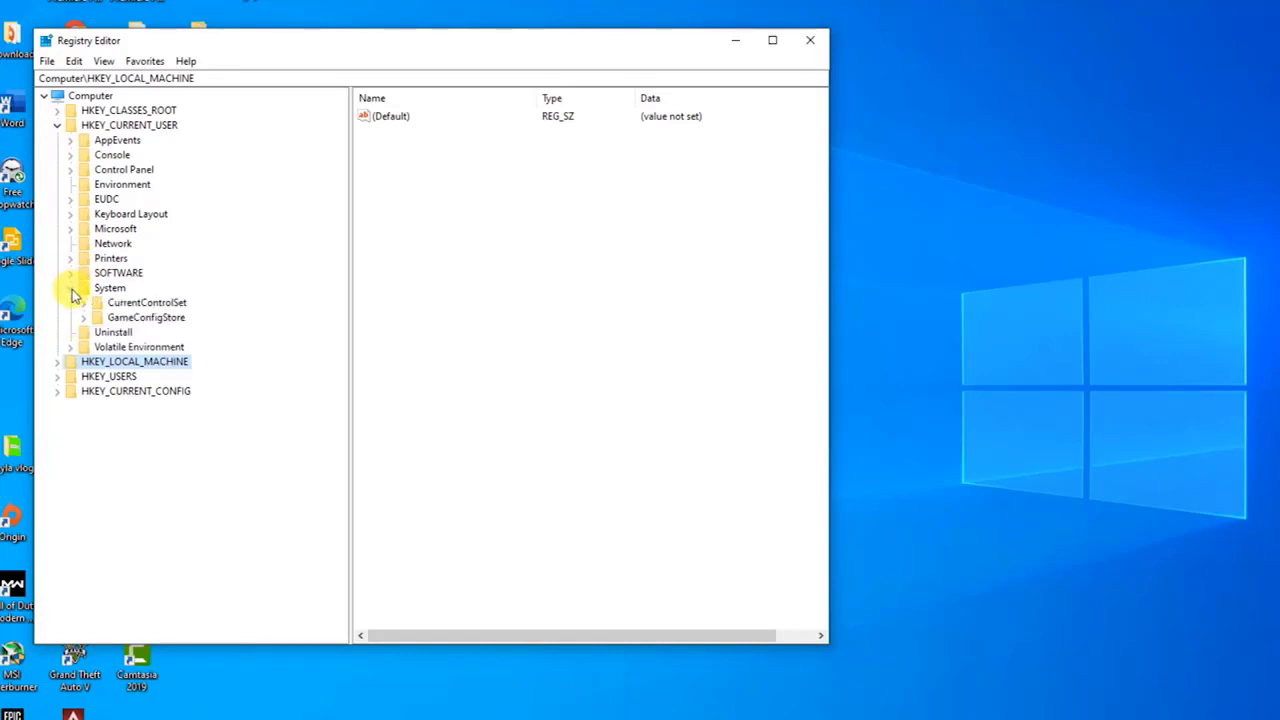
left_click(90, 319)
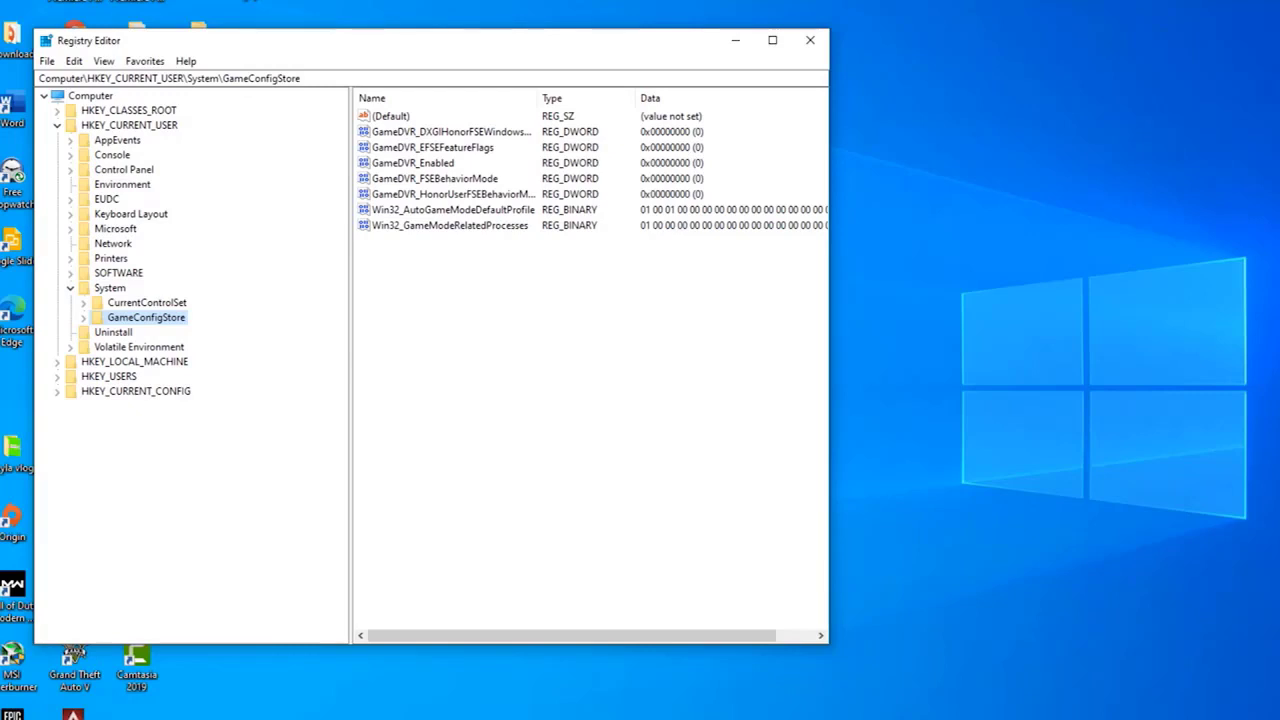
Step: Open GameDVR_Enabled's edit dialog and confirm its value data stays 0
left_click(399, 165)
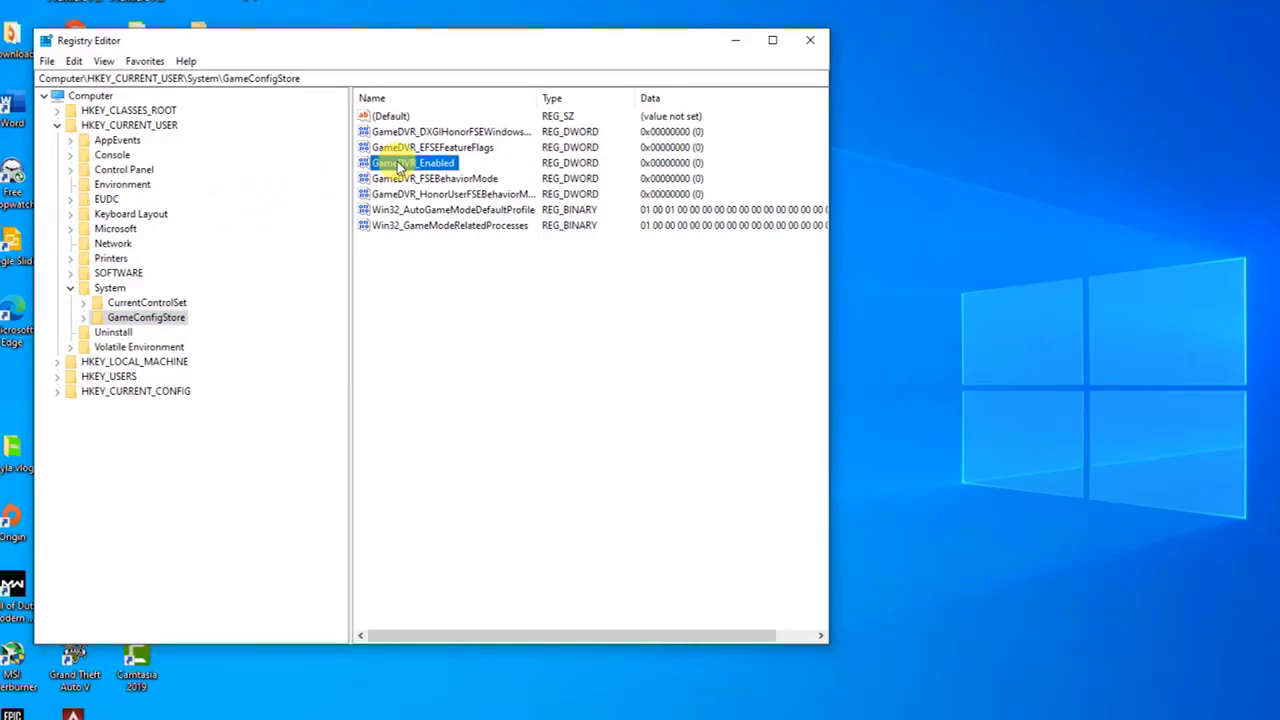
right_click(399, 165)
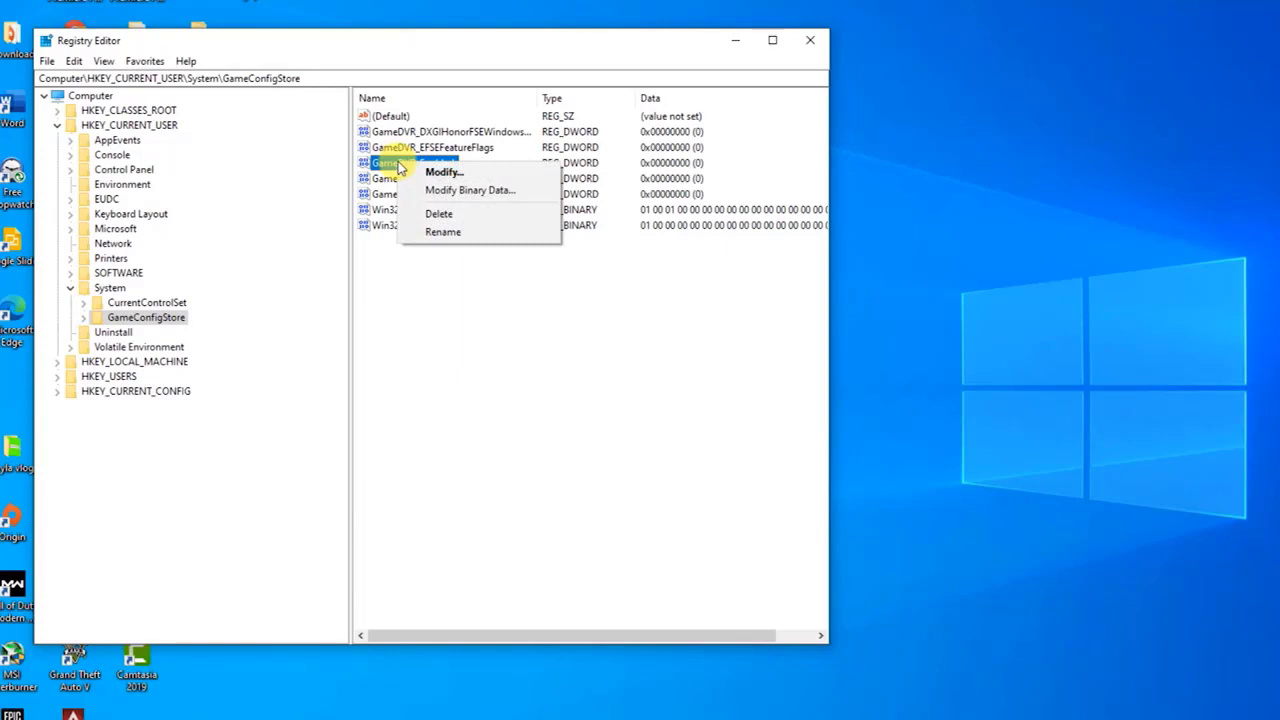
left_click(416, 172)
left_click(185, 194)
double_click(185, 194)
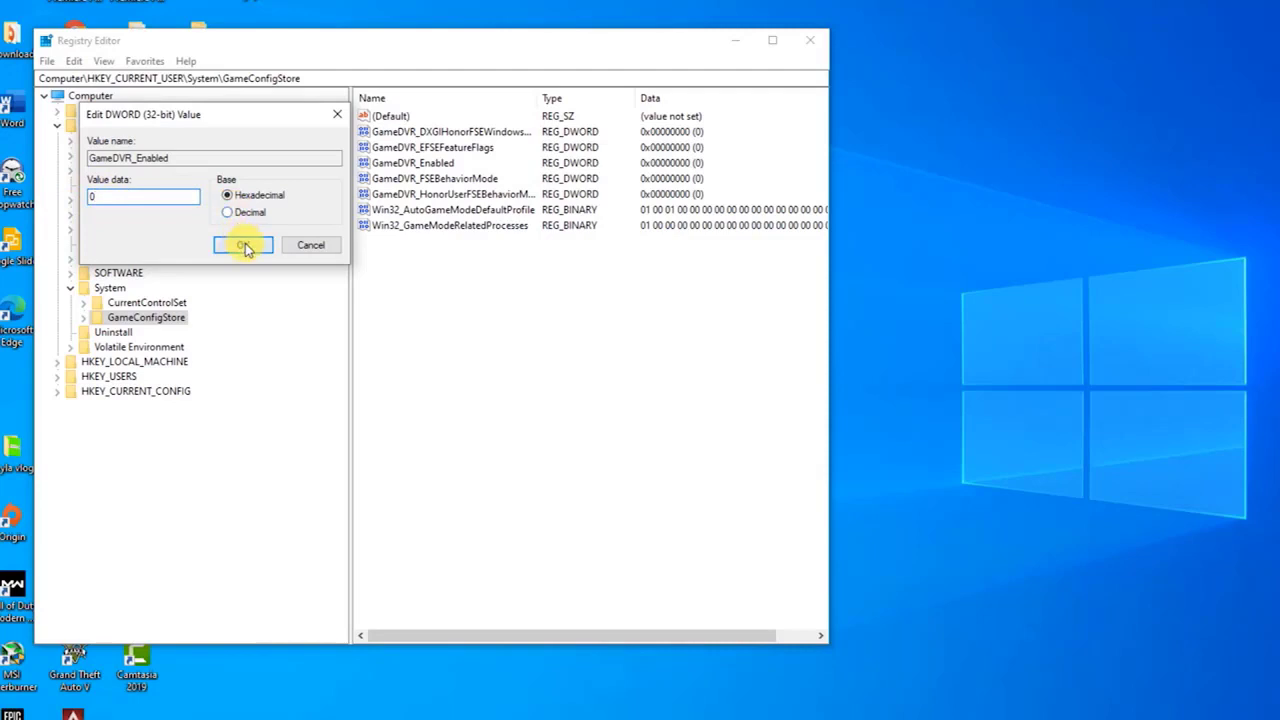
left_click(245, 244)
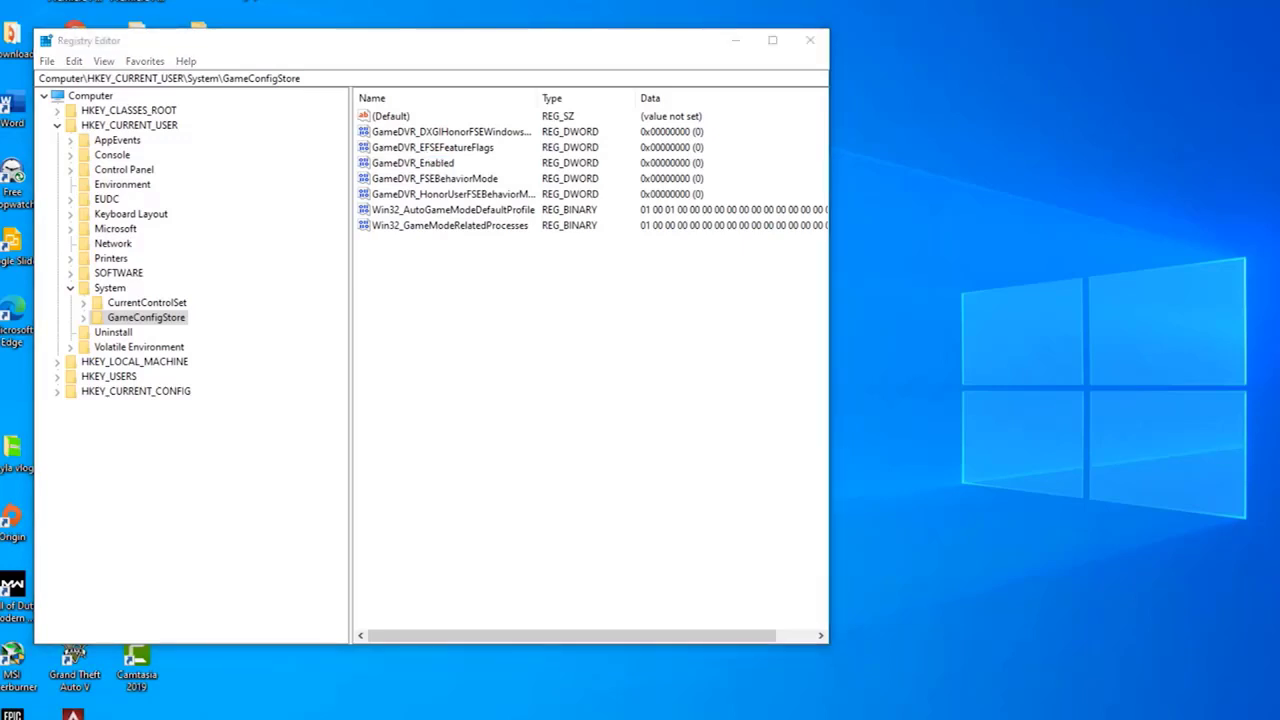
Step: Expand HKEY_LOCAL_MACHINE\SOFTWARE\Policies\Microsoft and select the Windows key
left_click(75, 364)
left_click(58, 364)
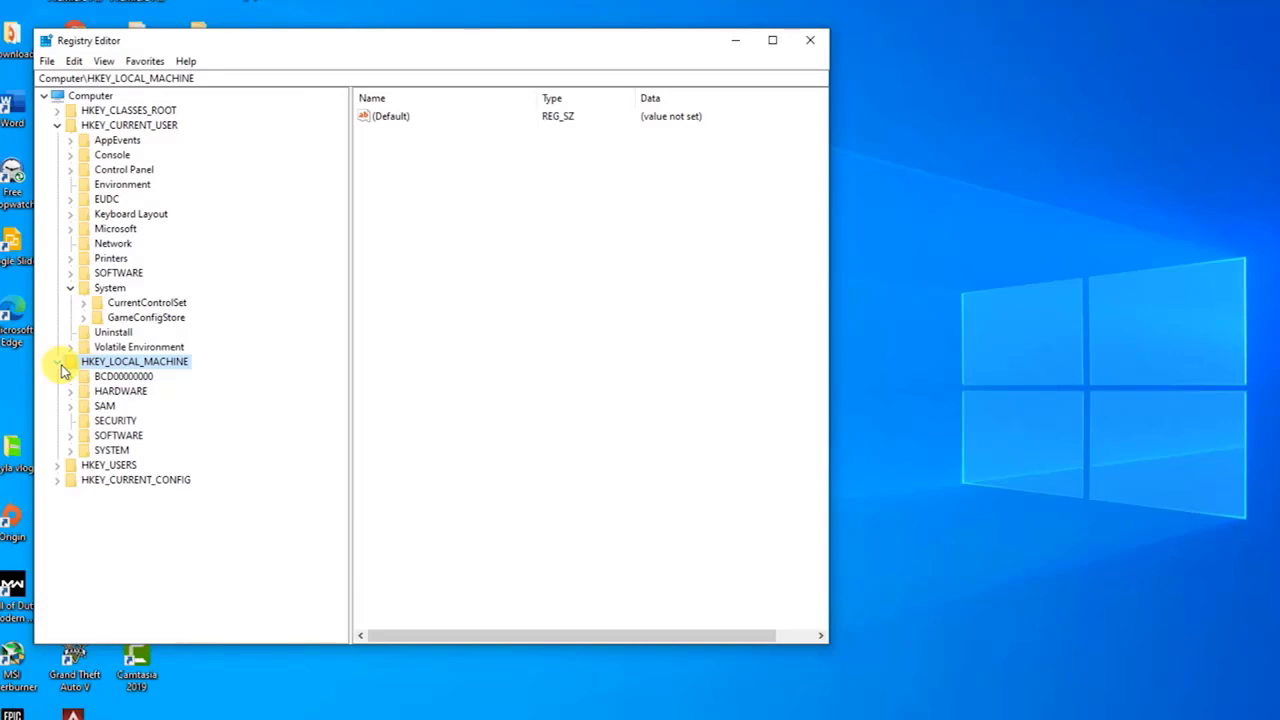
left_click(71, 436)
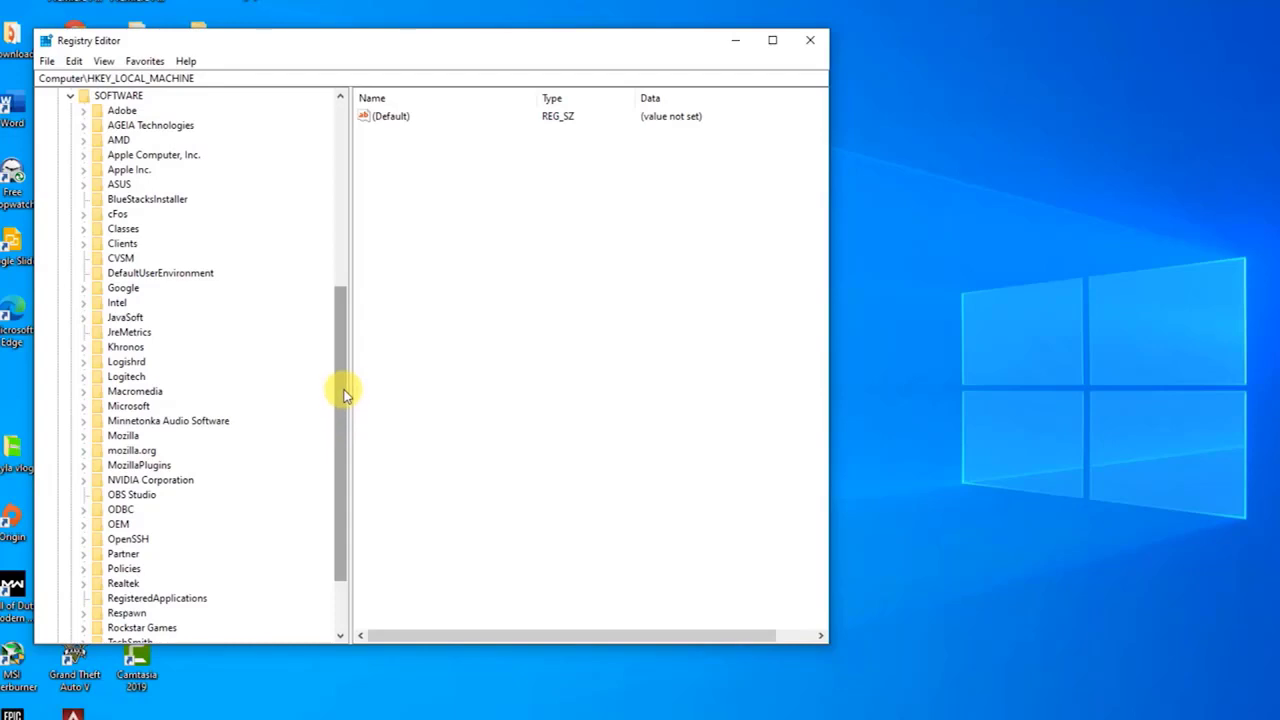
left_click_drag(346, 384, 343, 471)
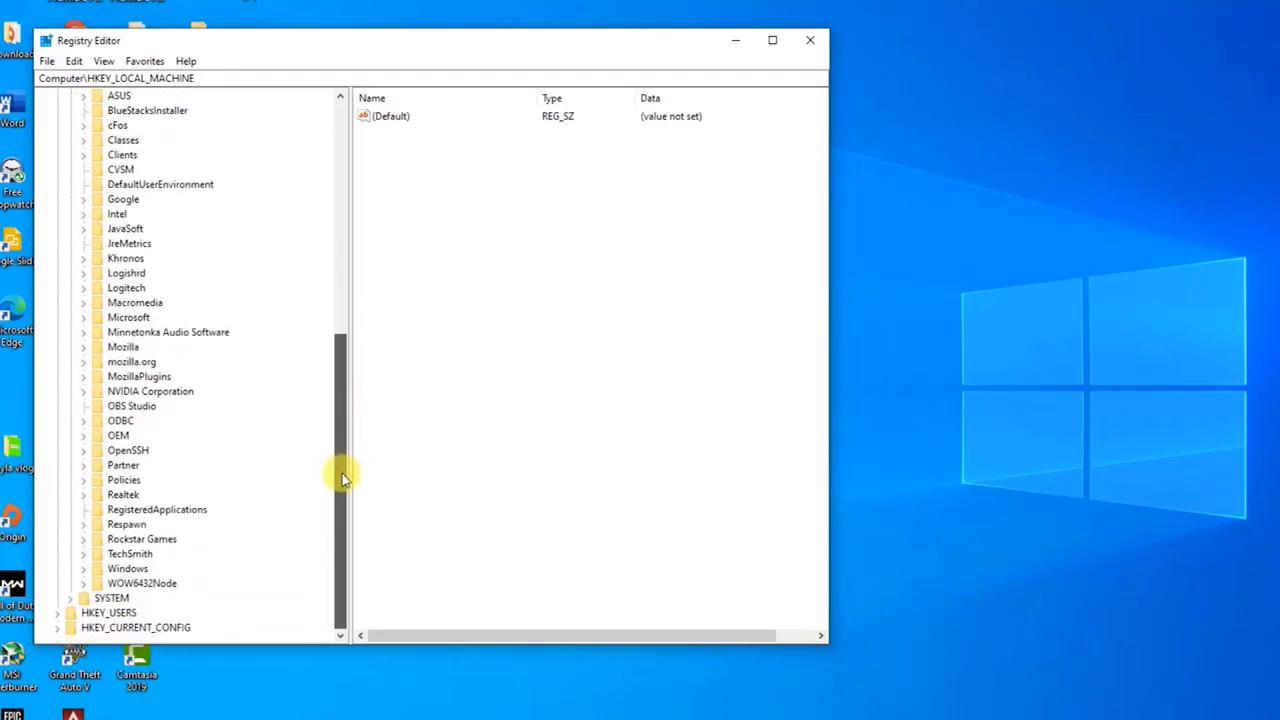
left_click(84, 480)
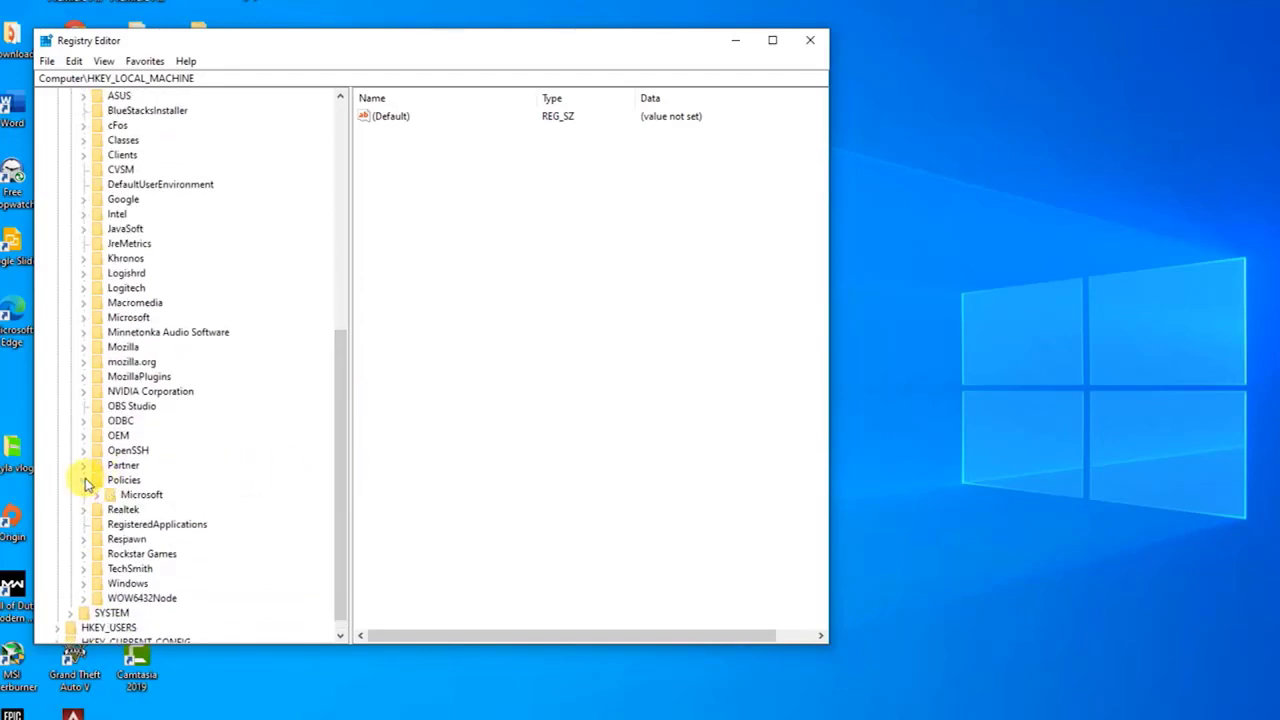
left_click(98, 496)
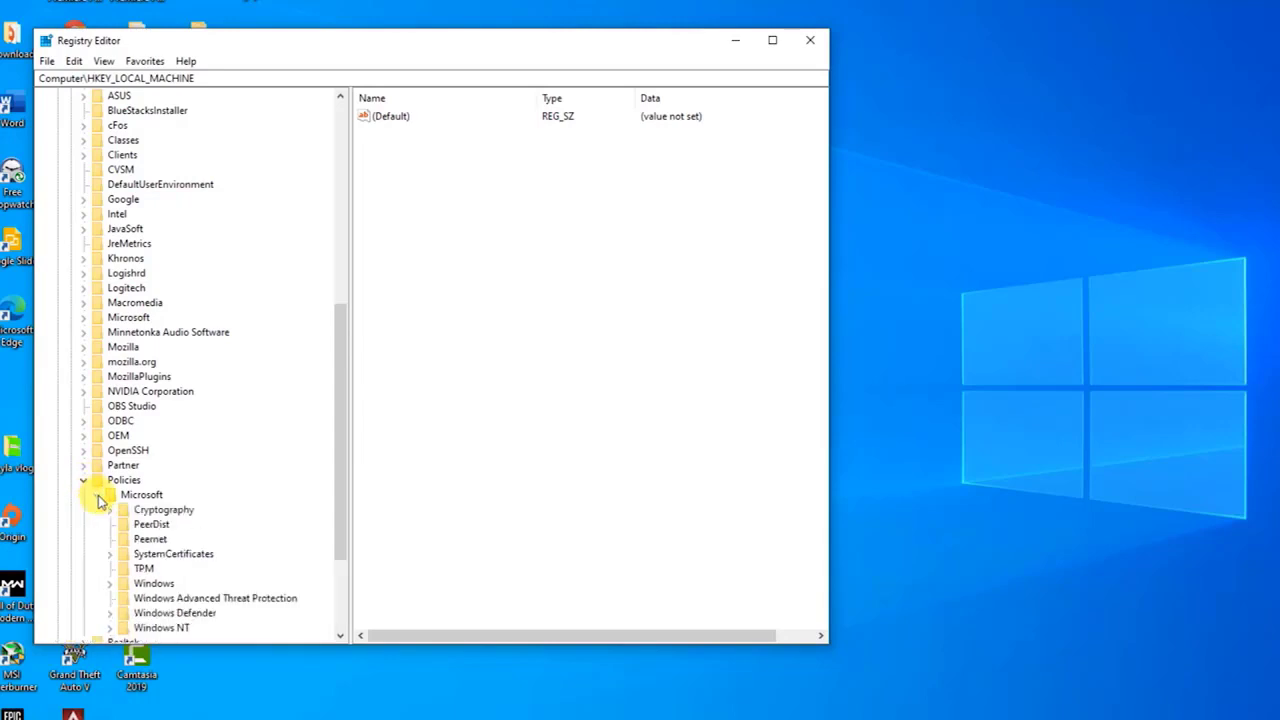
left_click_drag(346, 373, 338, 484)
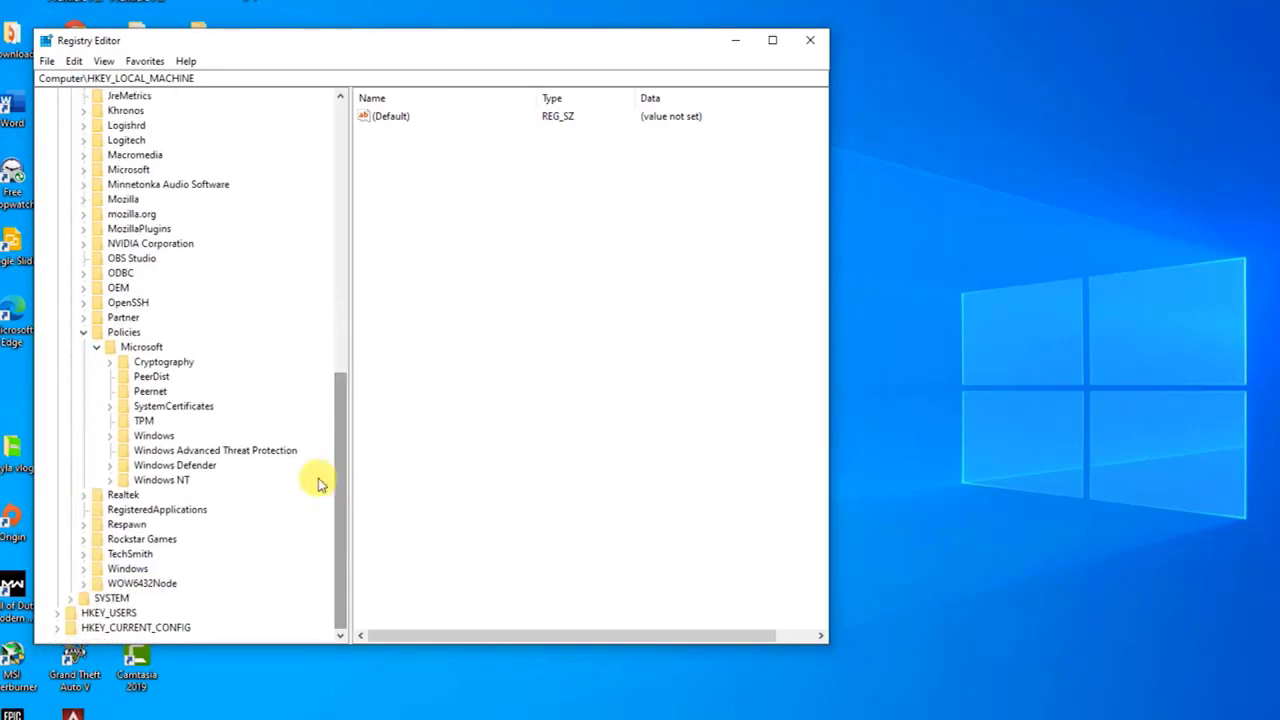
left_click(116, 438)
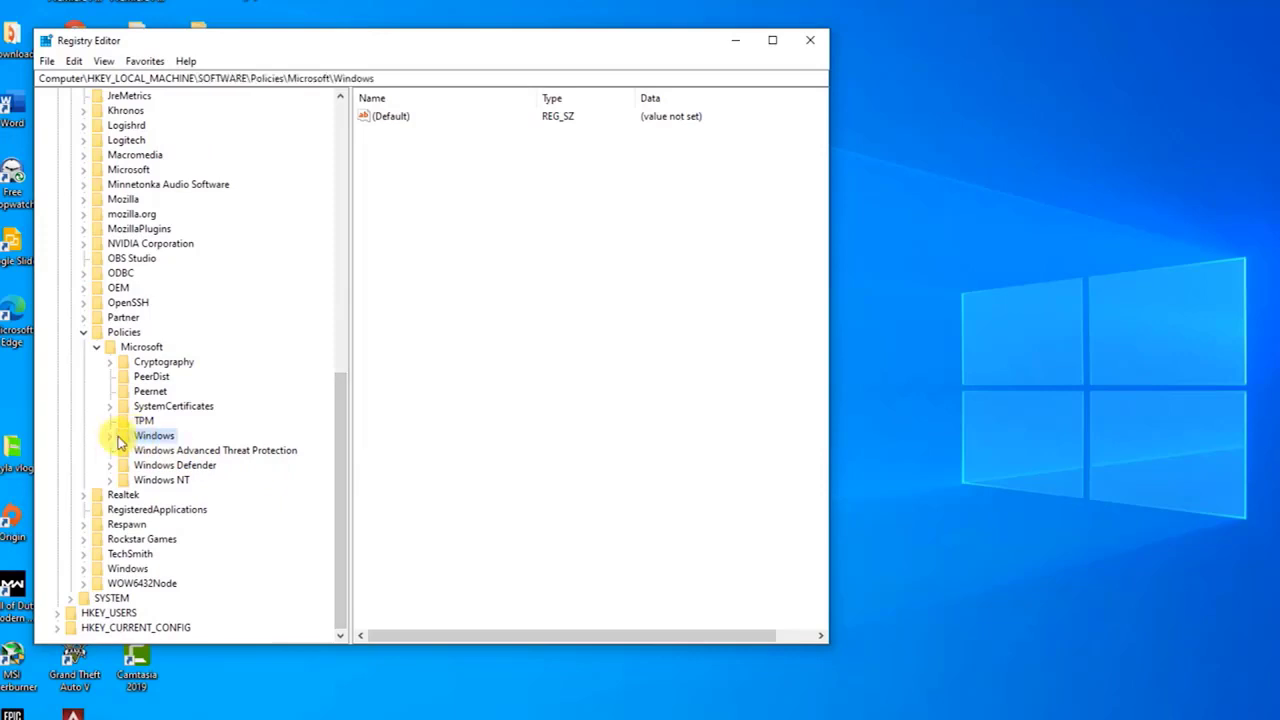
left_click(111, 437)
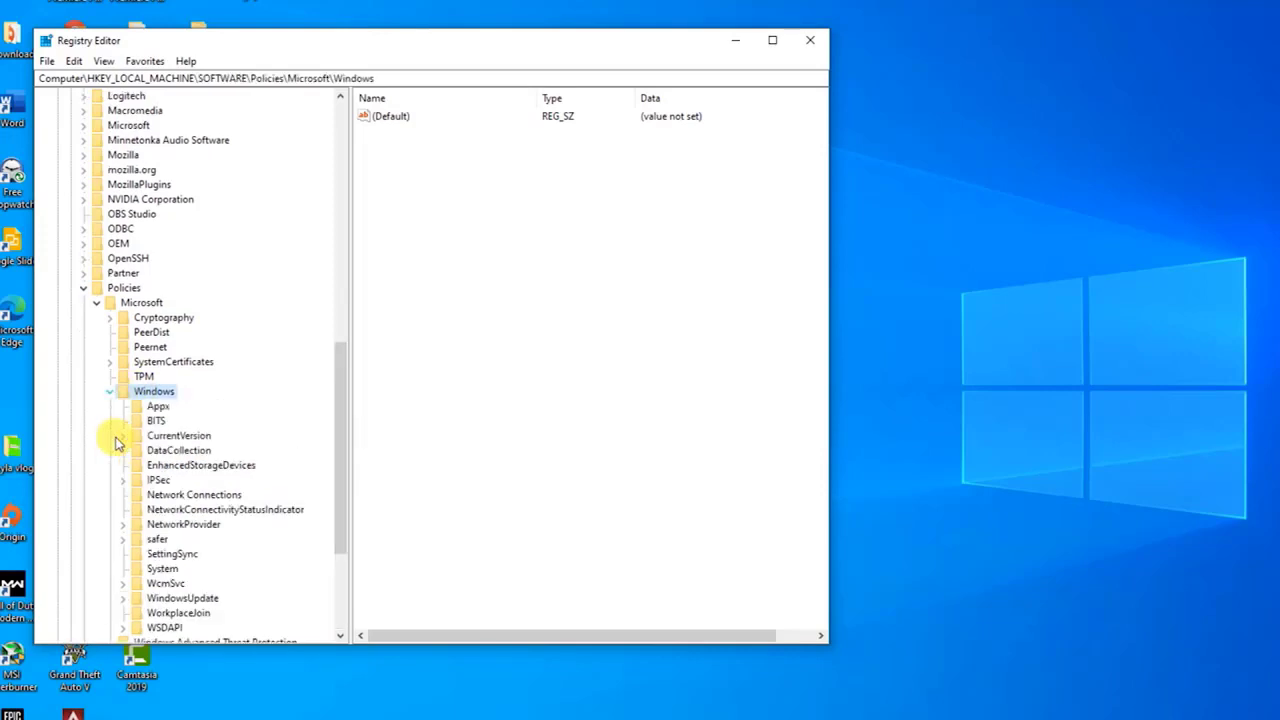
Step: Create a new key named GameDVR under the Windows key
right_click(163, 394)
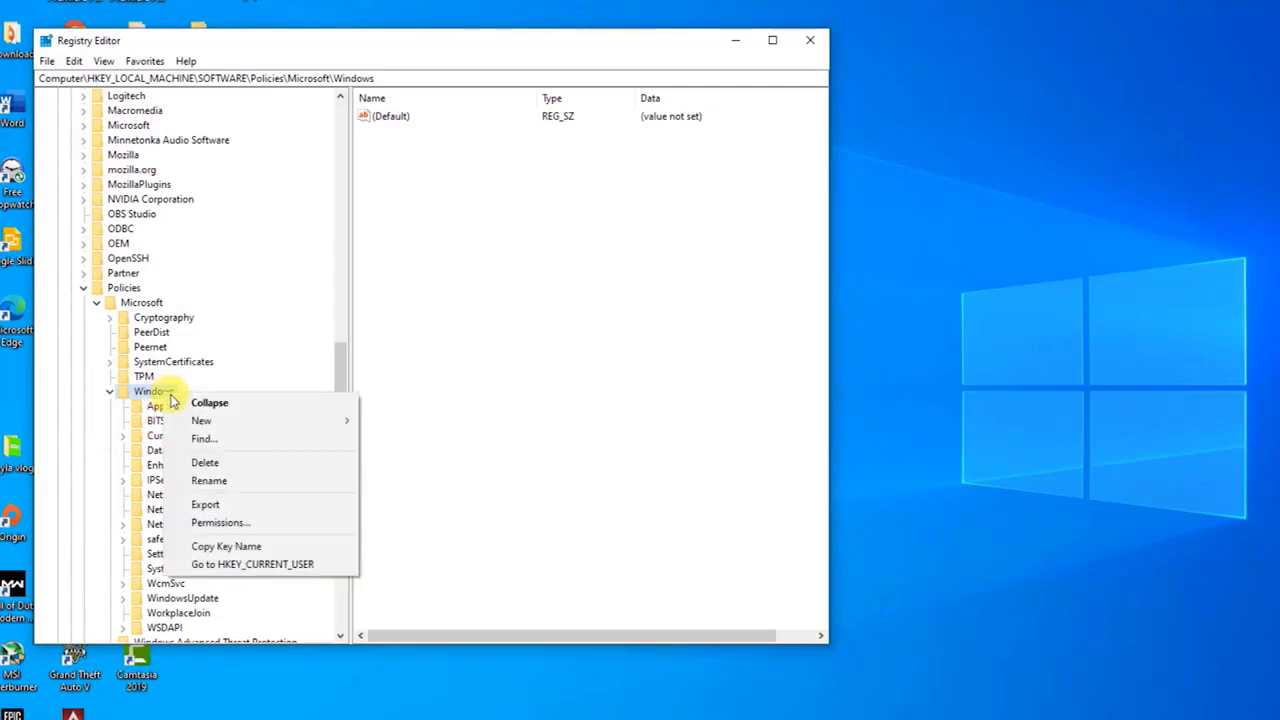
mouse_move(204, 427)
left_click(390, 424)
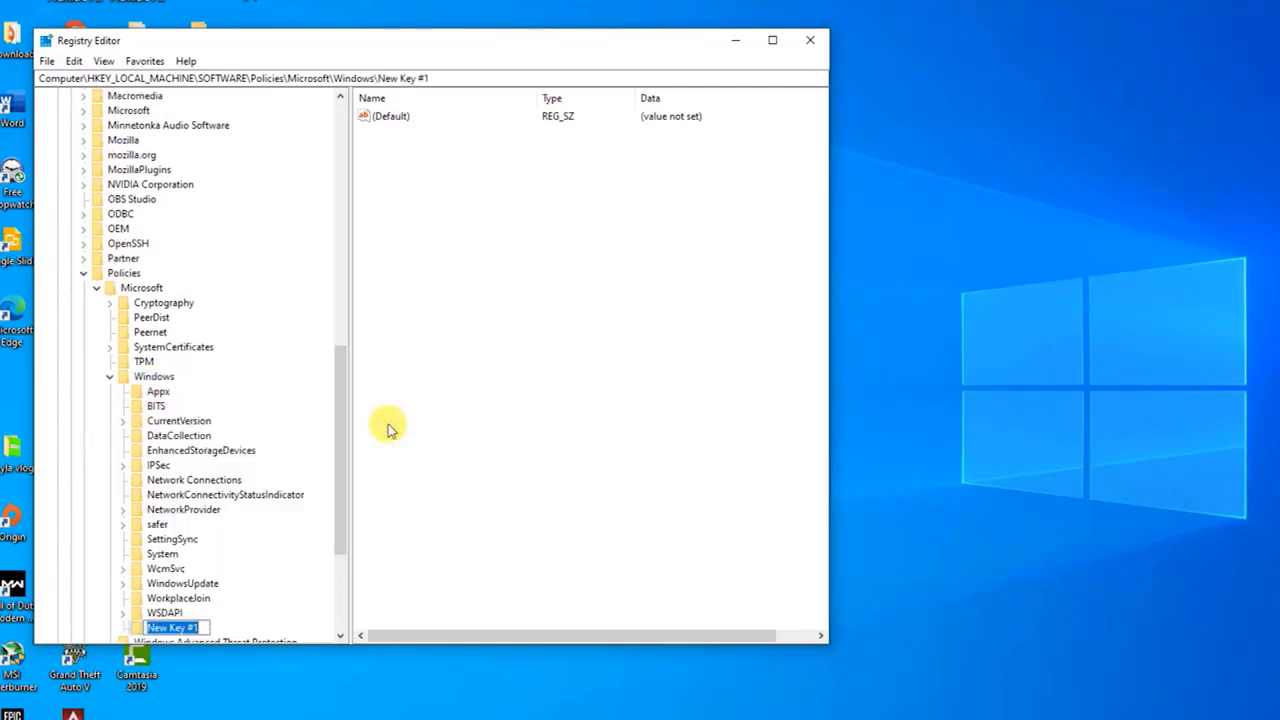
type("GameDVR")
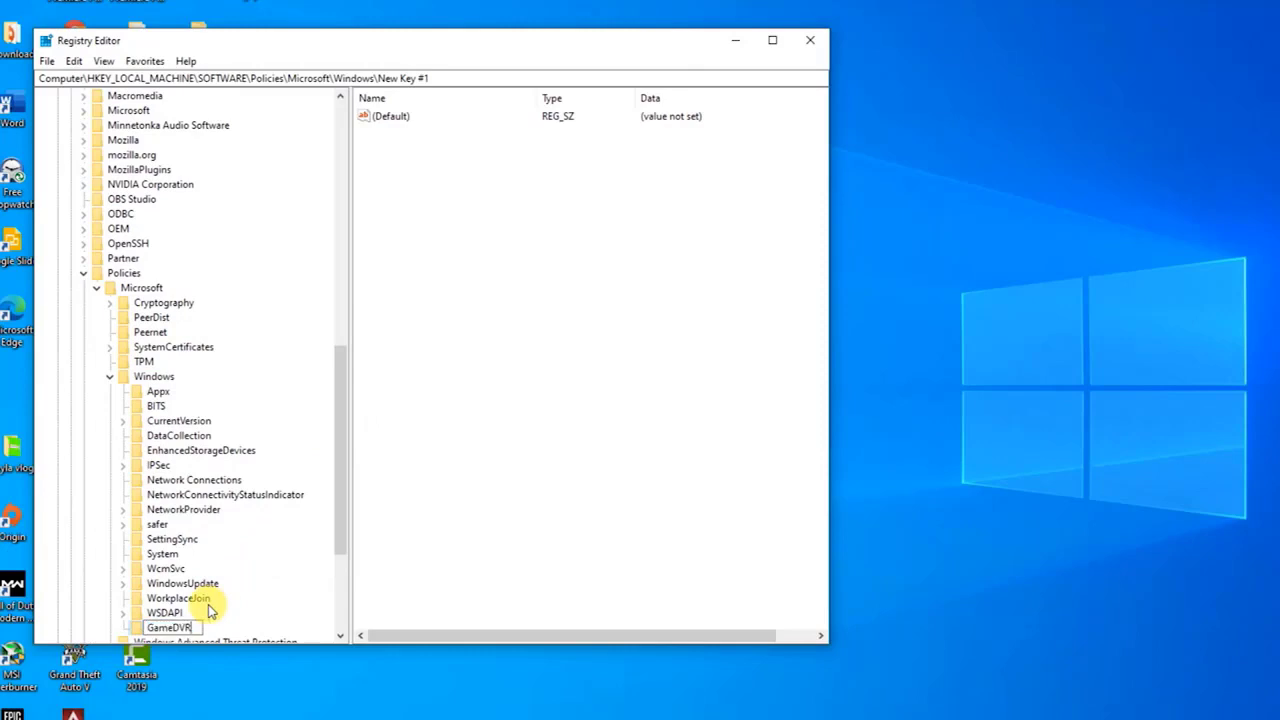
key("Return")
left_click_drag(342, 501, 337, 563)
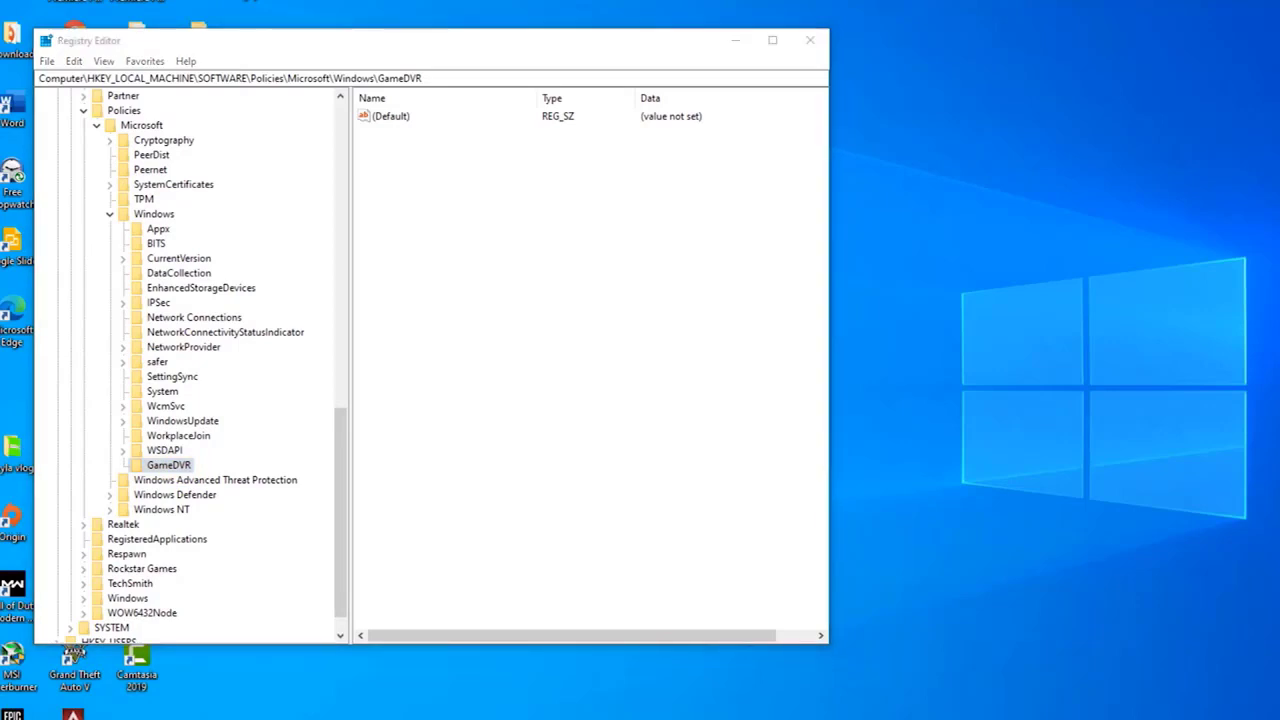
left_click(395, 177)
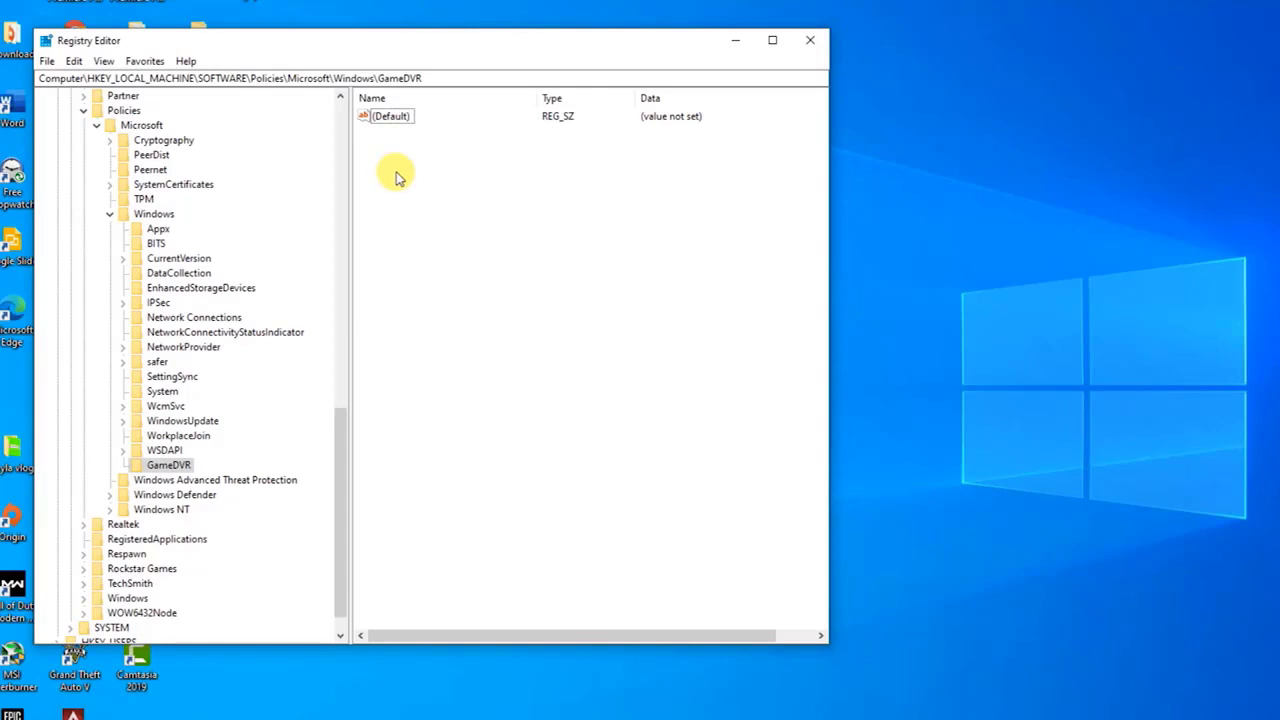
Step: Add a DWORD (32-bit) value named AllowGameDVR to the GameDVR key
right_click(407, 176)
mouse_move(420, 187)
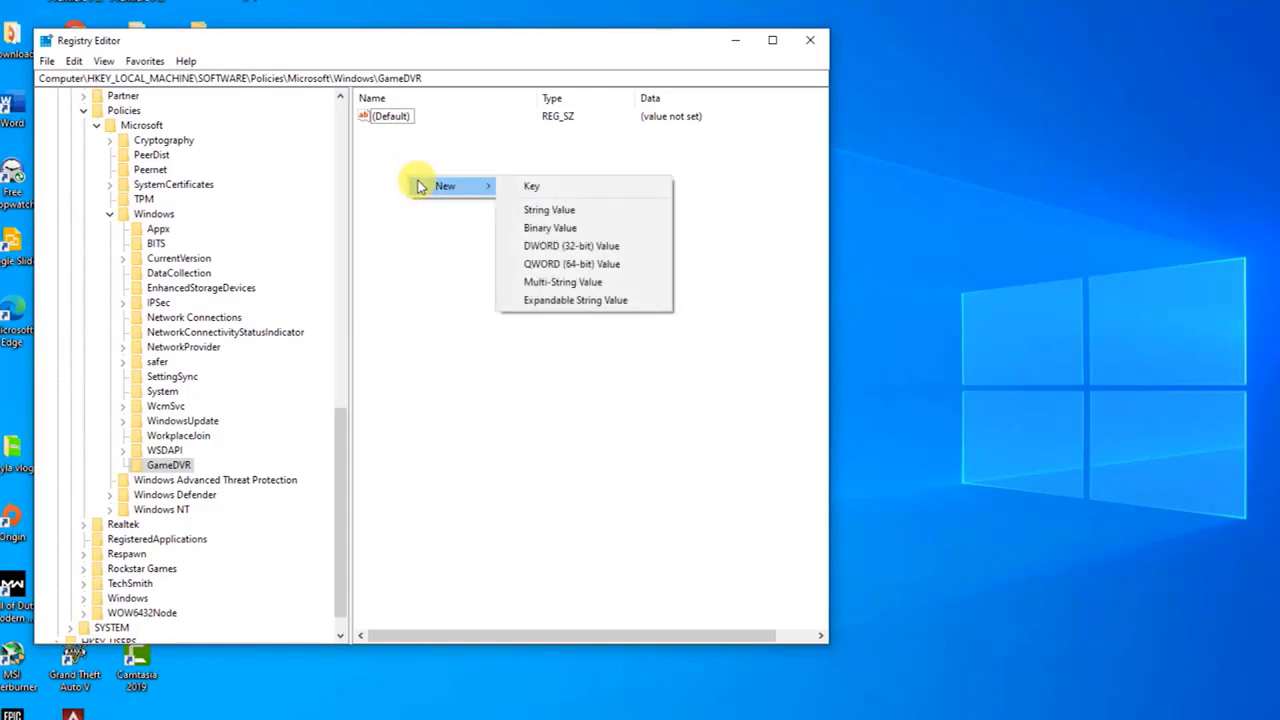
left_click(563, 247)
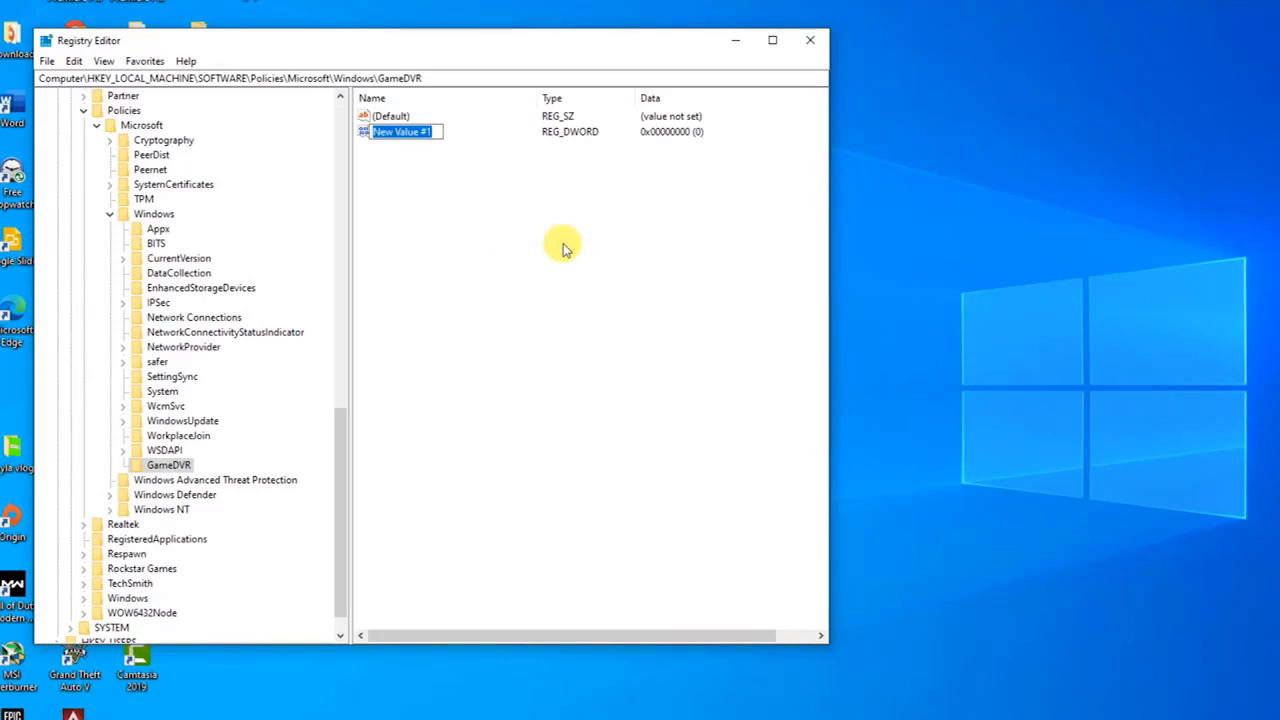
type("AllowGameDVR")
key("Return")
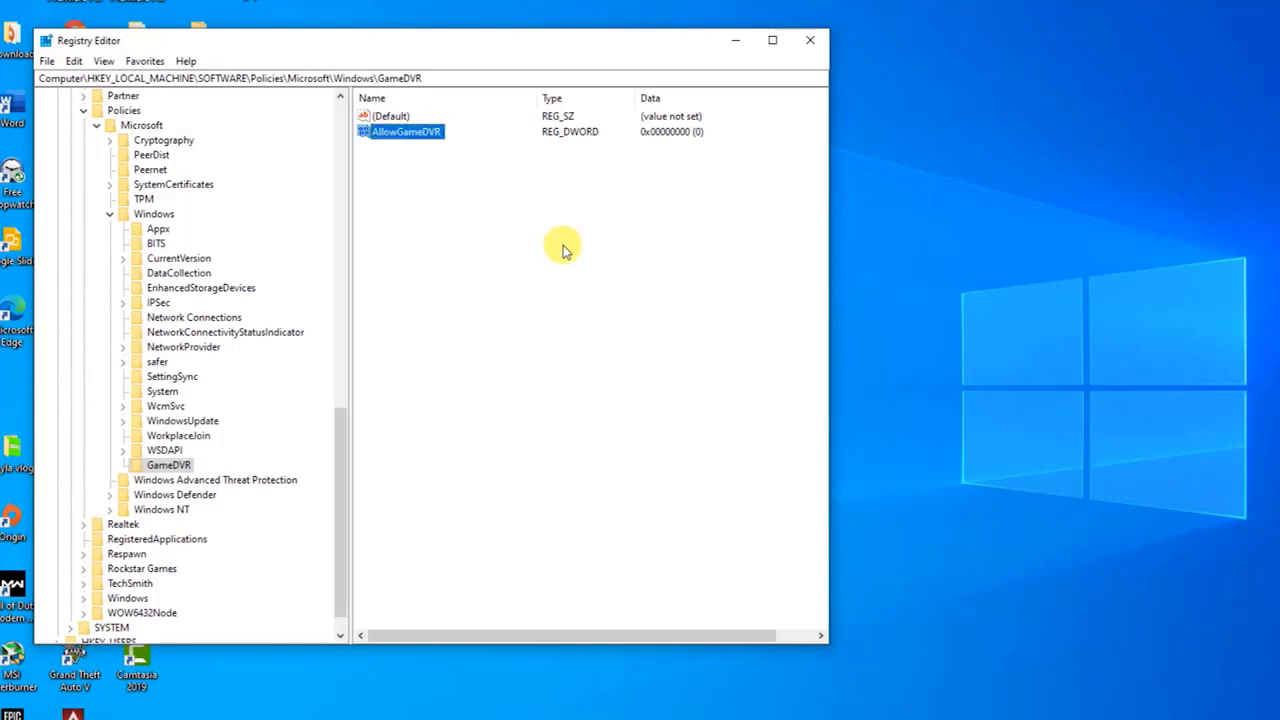
Step: Keep AllowGameDVR's value data at 0, confirm, and close Registry Editor
right_click(409, 143)
left_click(422, 147)
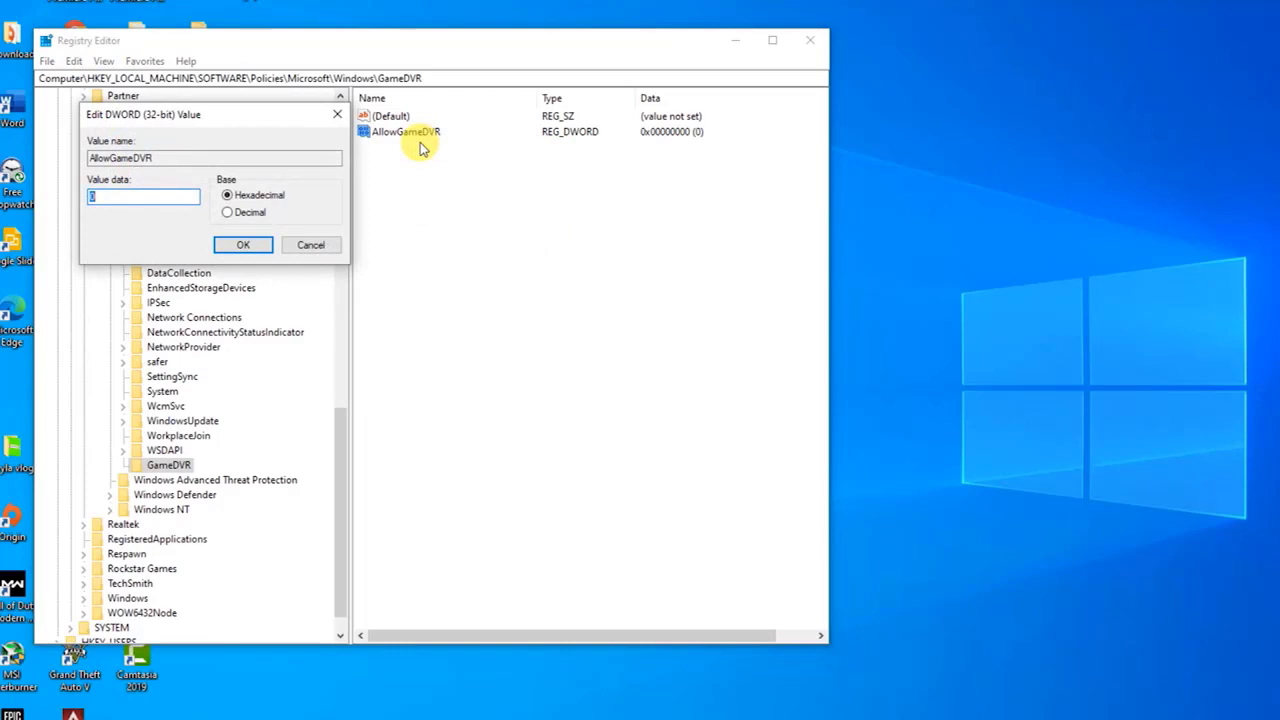
left_click(165, 193)
double_click(165, 193)
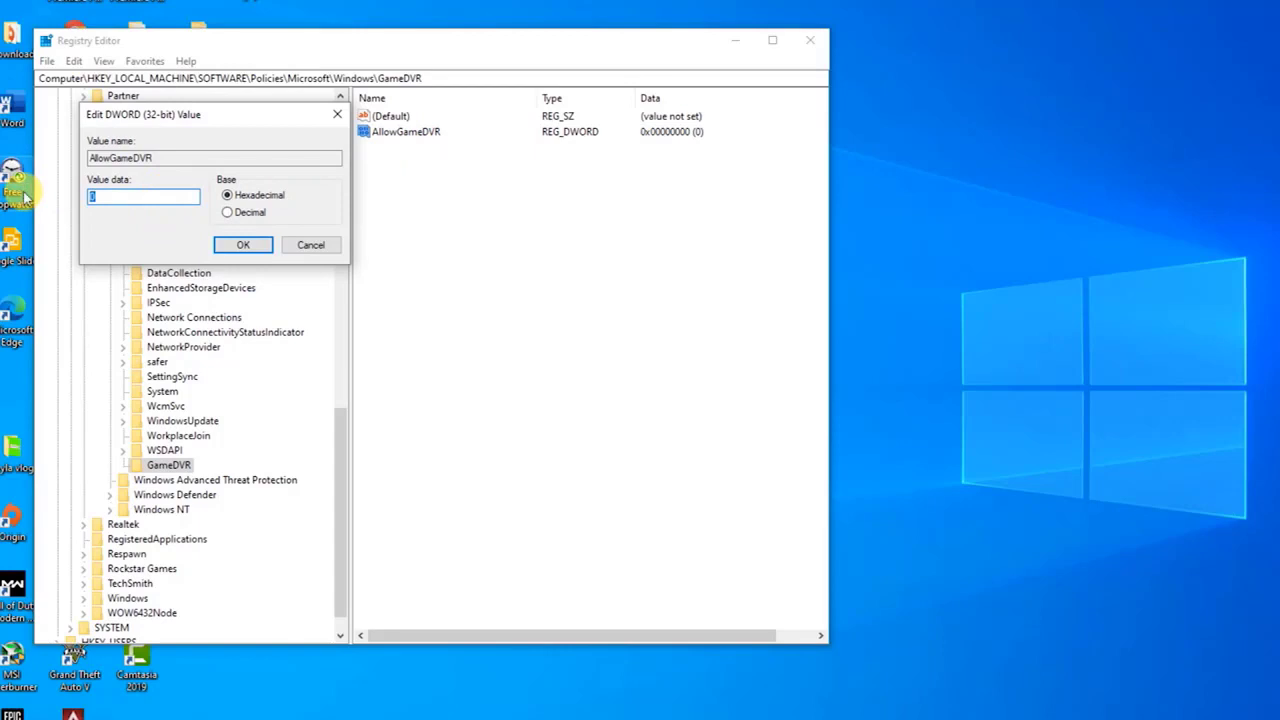
left_click(246, 246)
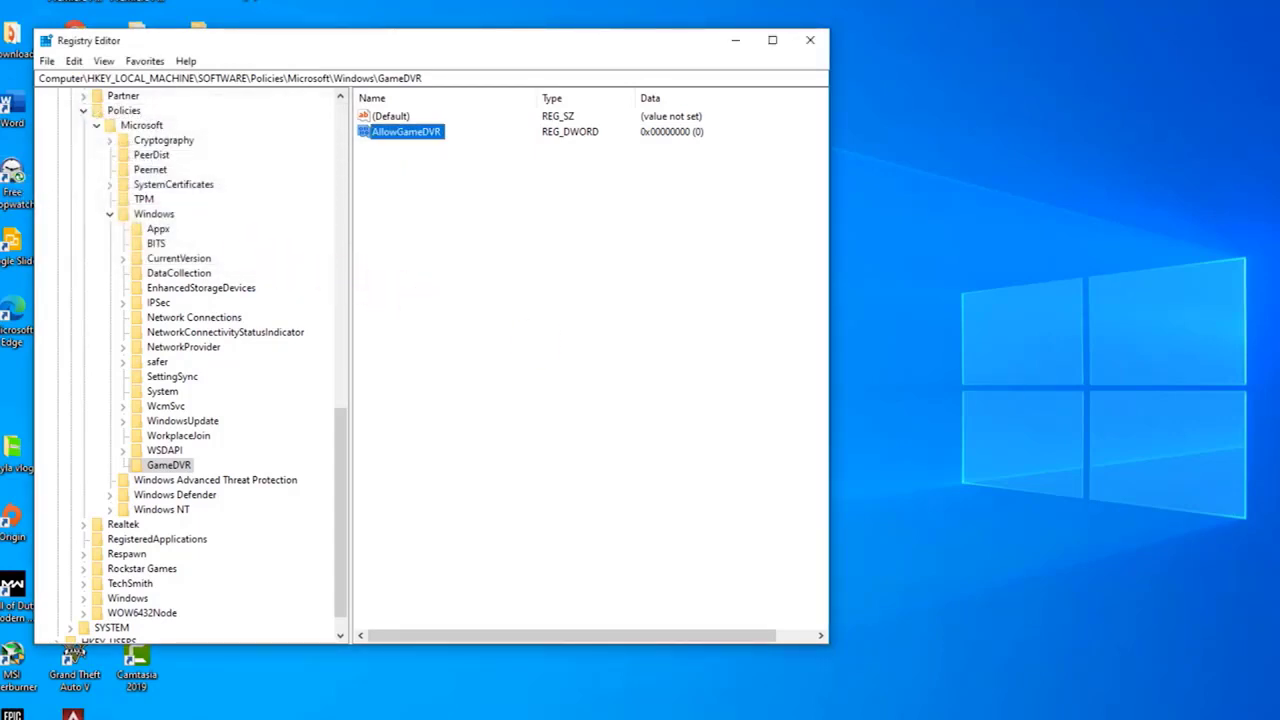
left_click(804, 43)
left_click(807, 40)
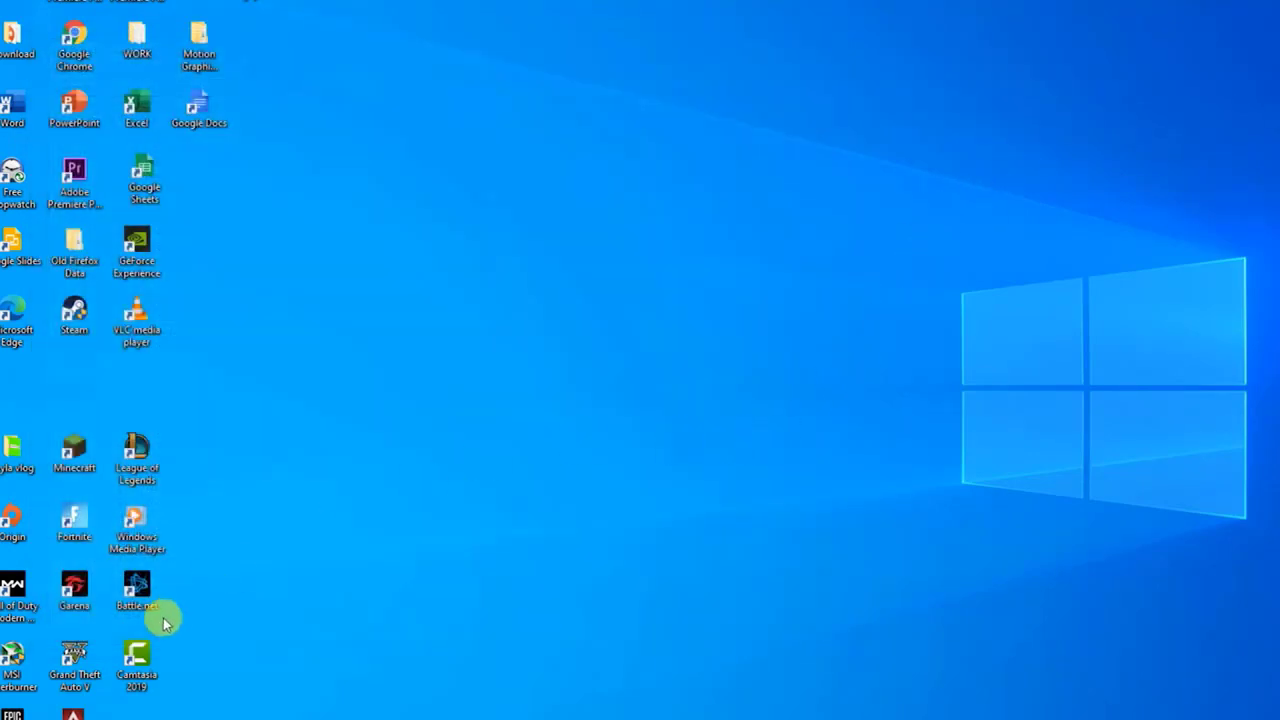
left_click(19, 704)
Step: Restart Windows from the Start menu's Power options
left_click(20, 667)
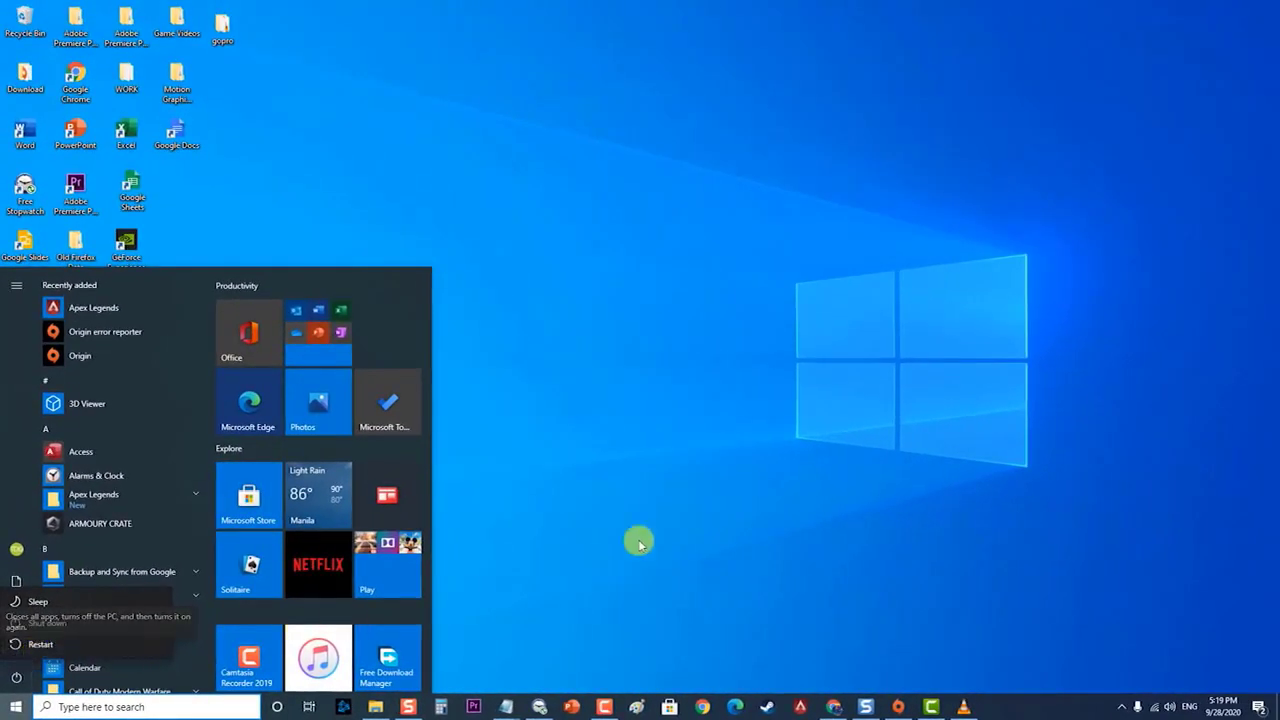
left_click(665, 463)
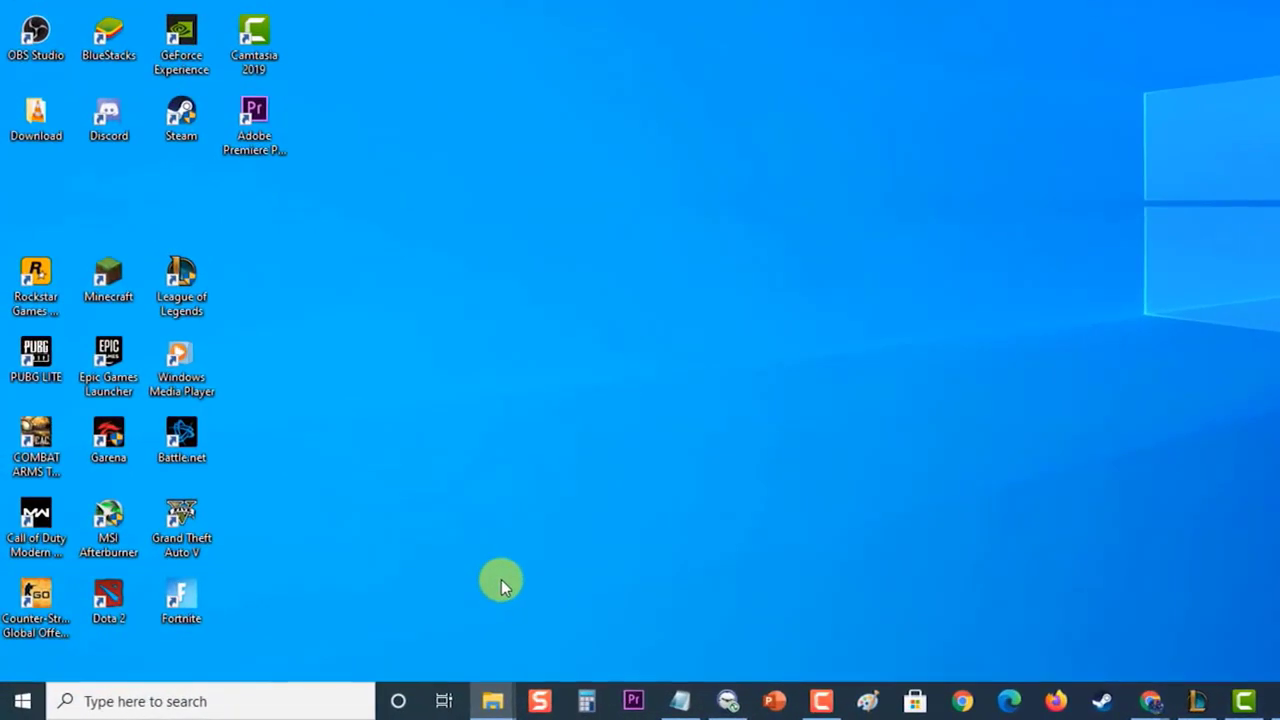
Step: Run msconfig and tick Safe boot (Minimal) on the Boot tab, then close it
key("super+r")
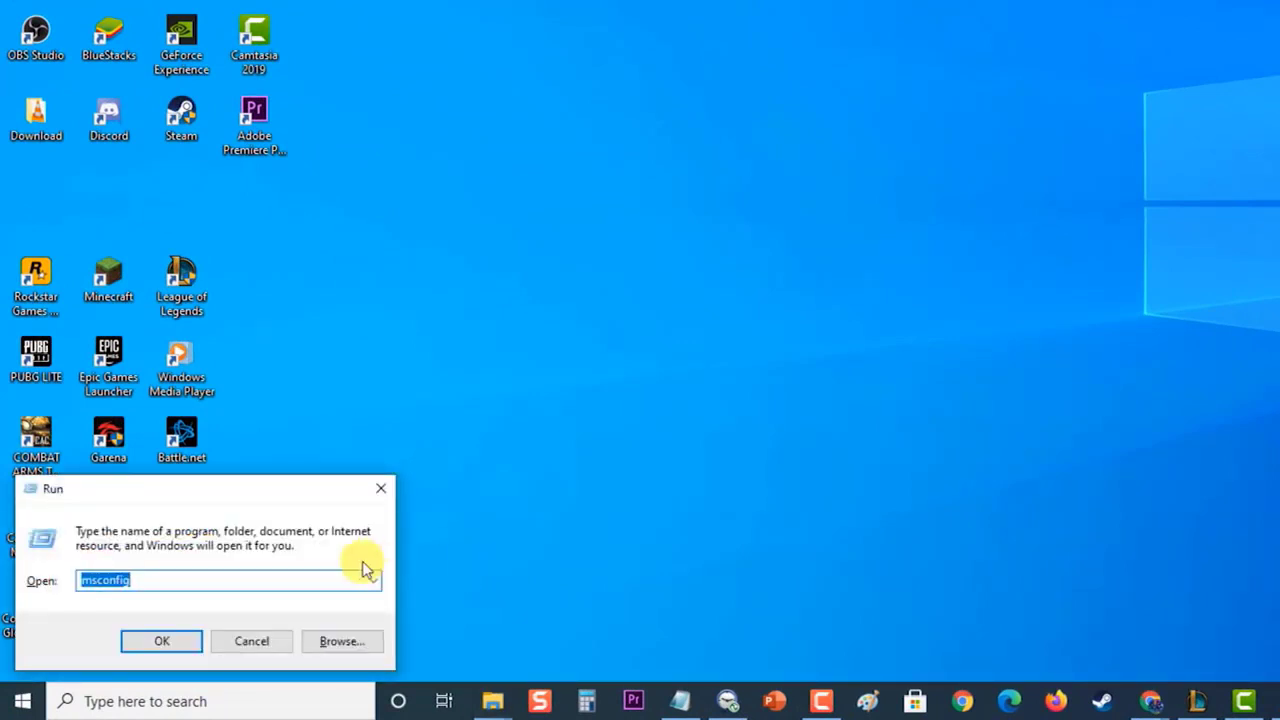
left_click(327, 582)
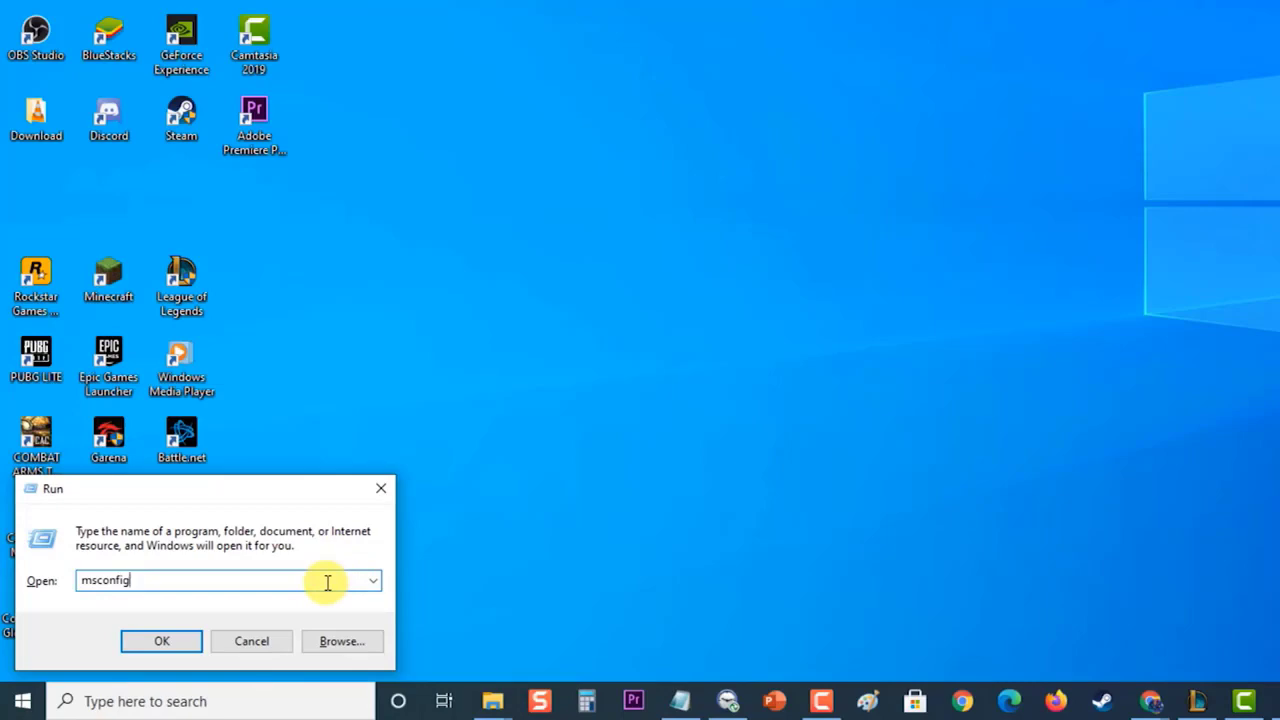
left_click(167, 645)
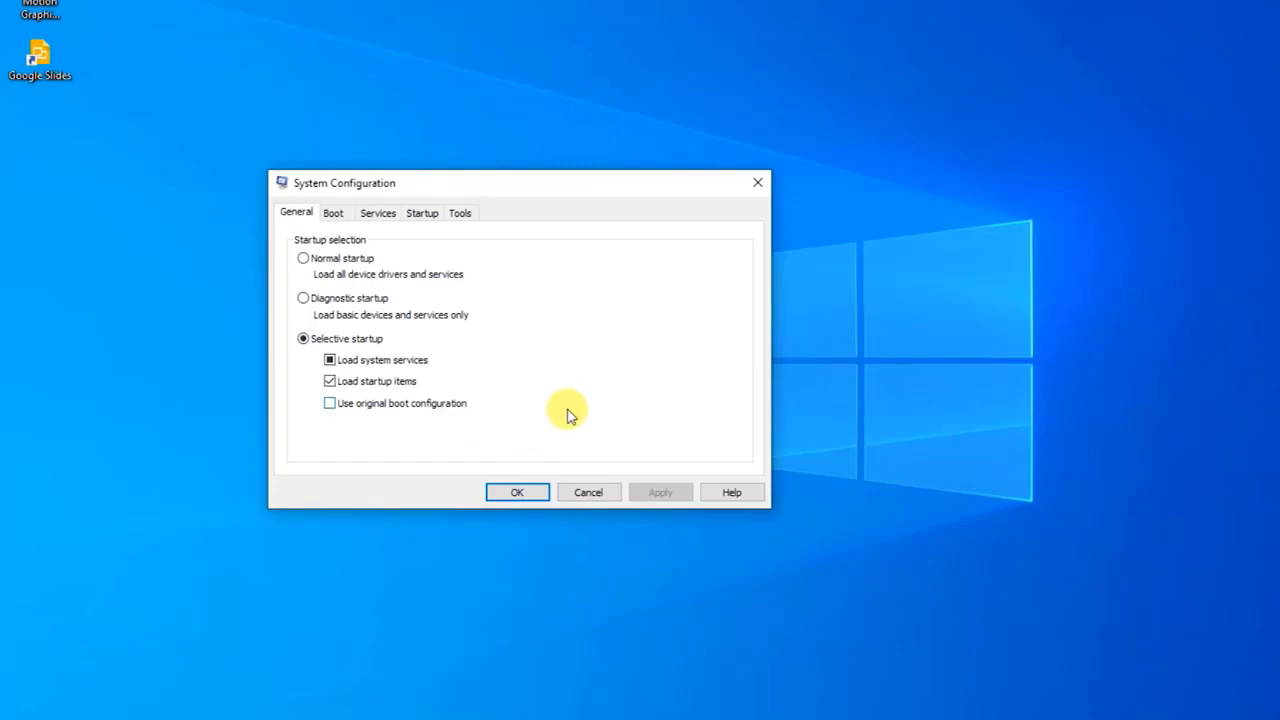
left_click(338, 213)
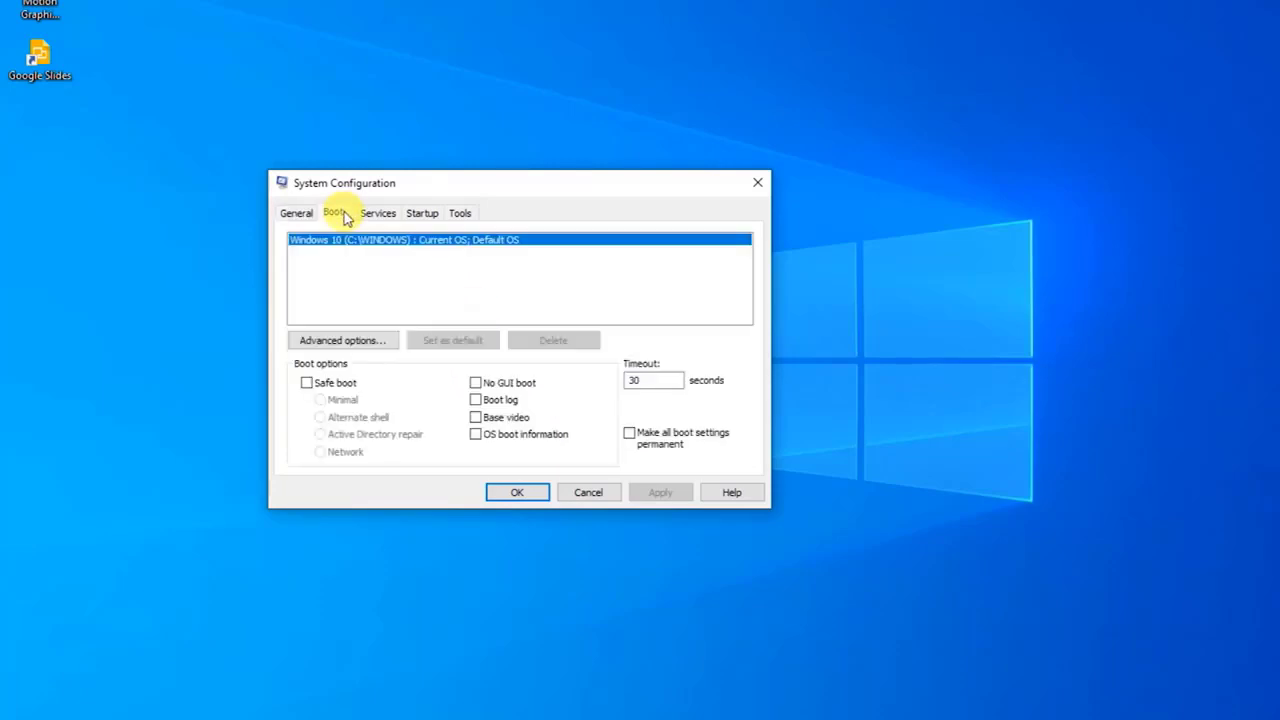
left_click(307, 384)
left_click(515, 492)
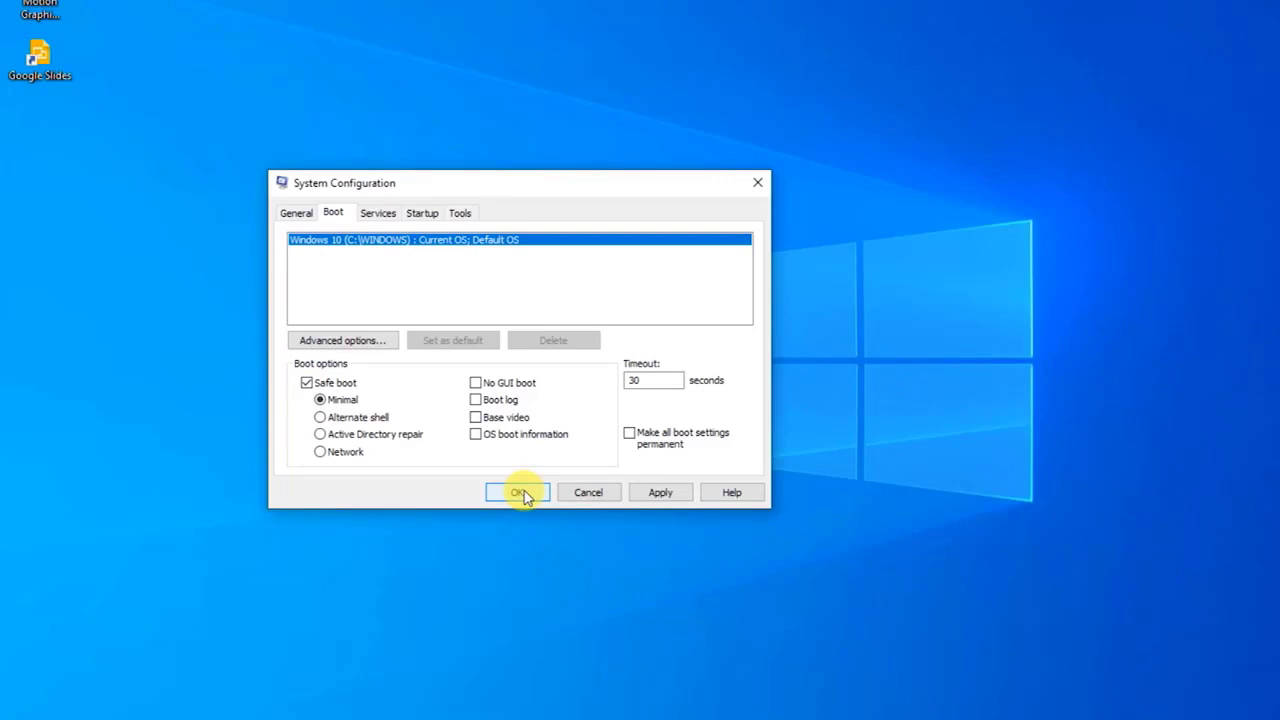
left_click(760, 188)
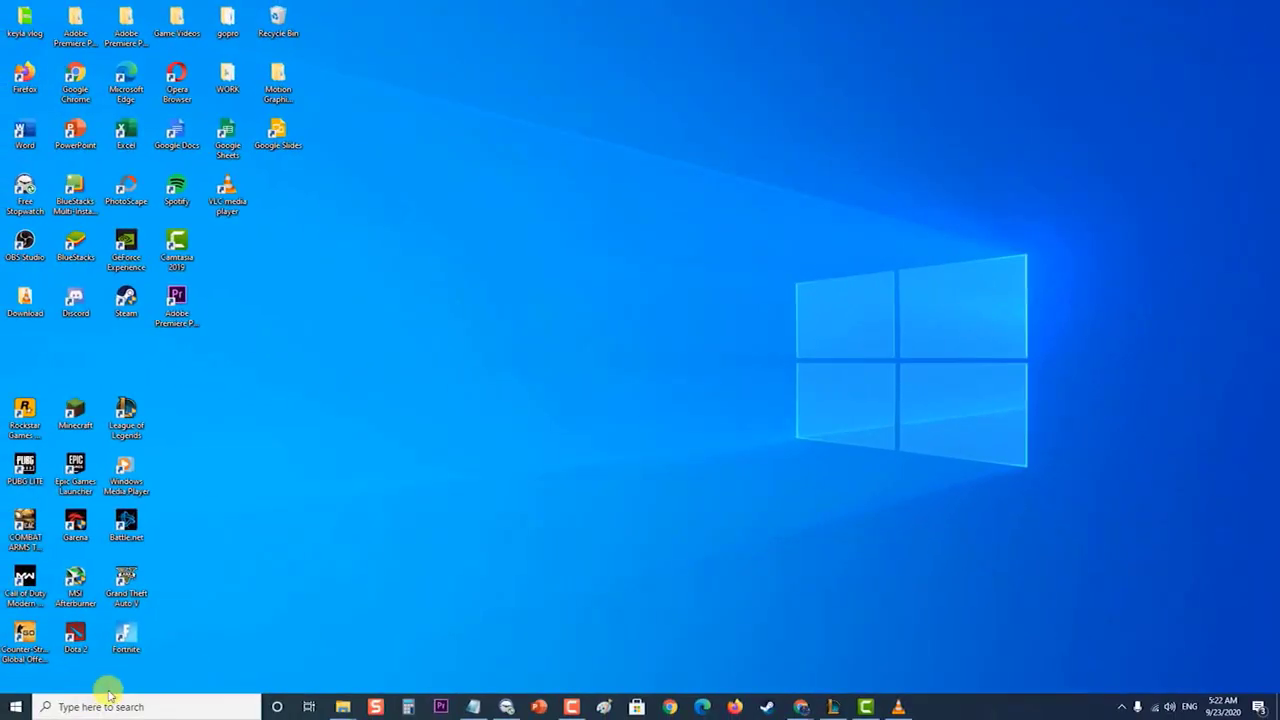
left_click(15, 707)
Step: Go to C:\Program Files (x86) and delete the NVIDIA Corporation folder
left_click(23, 611)
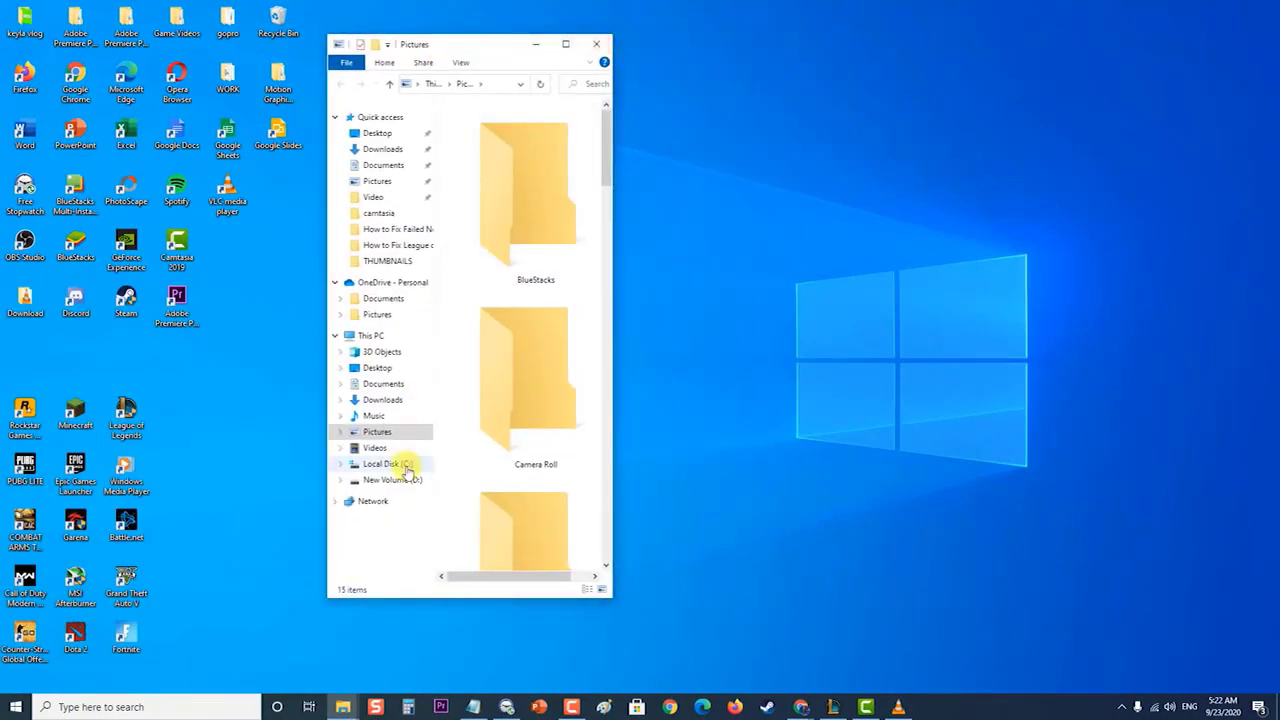
left_click(405, 464)
left_click(518, 224)
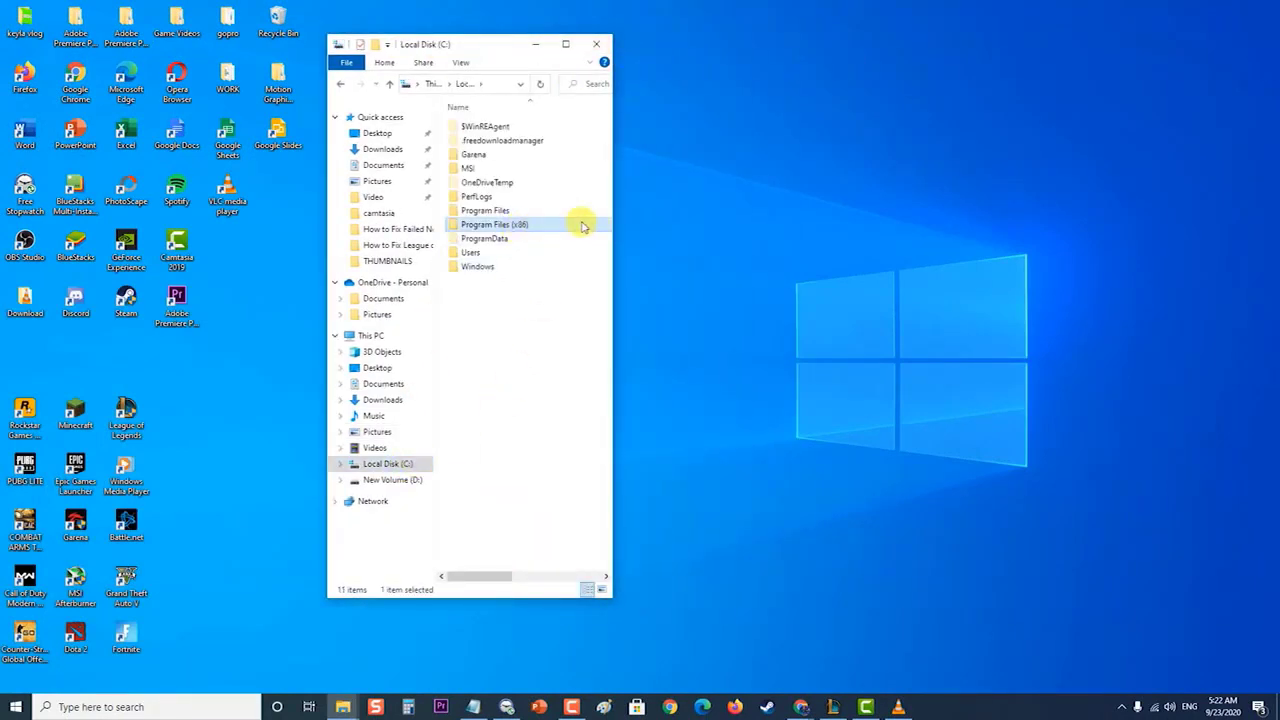
double_click(514, 224)
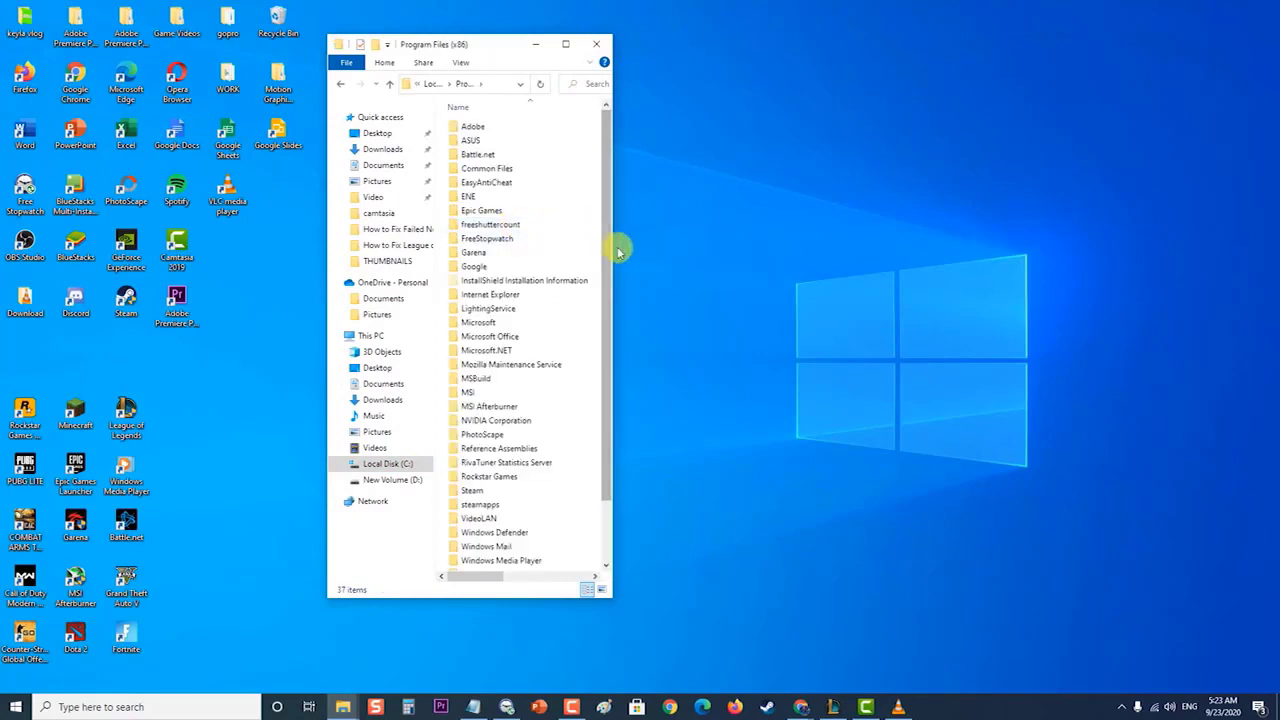
left_click_drag(637, 245, 893, 246)
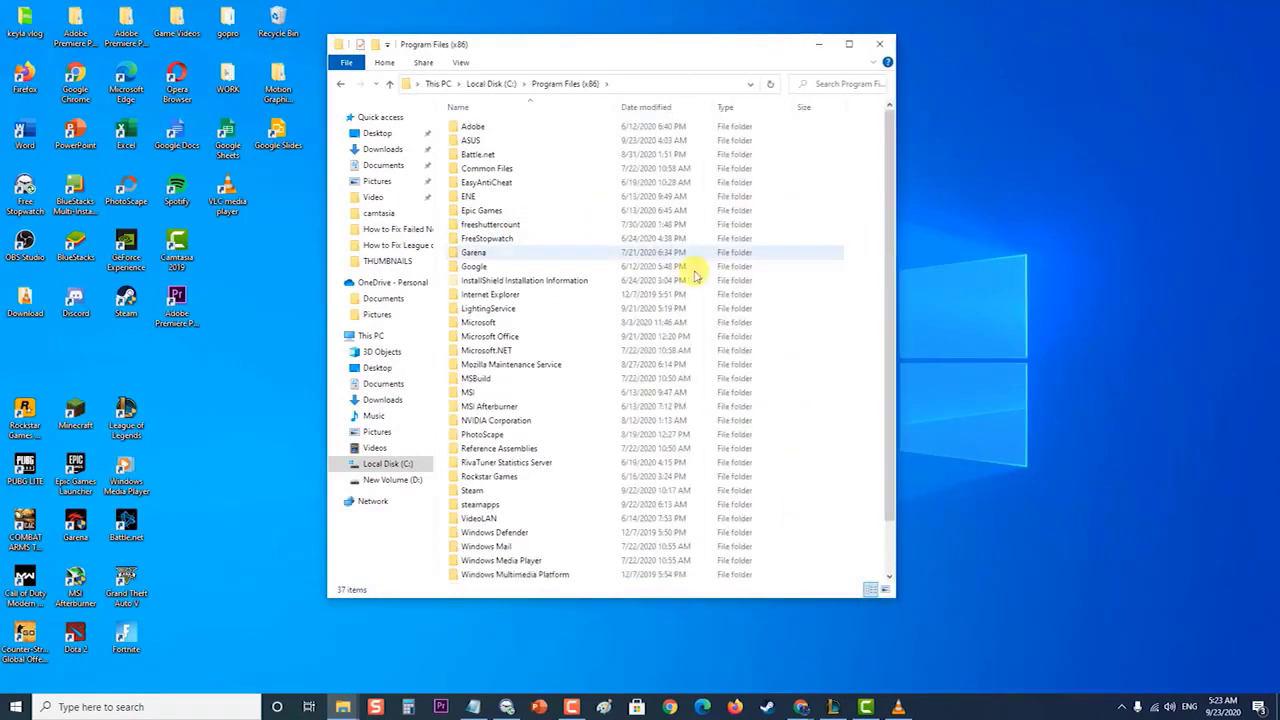
left_click(520, 423)
right_click(520, 423)
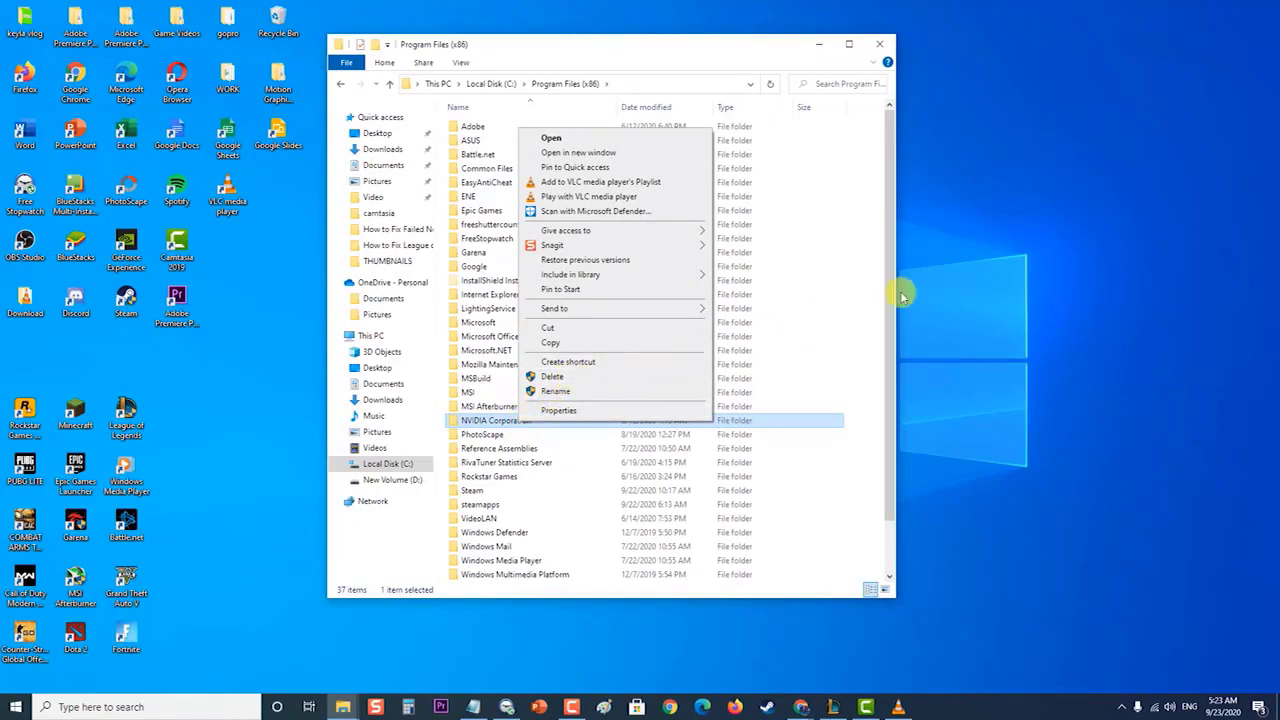
left_click(884, 44)
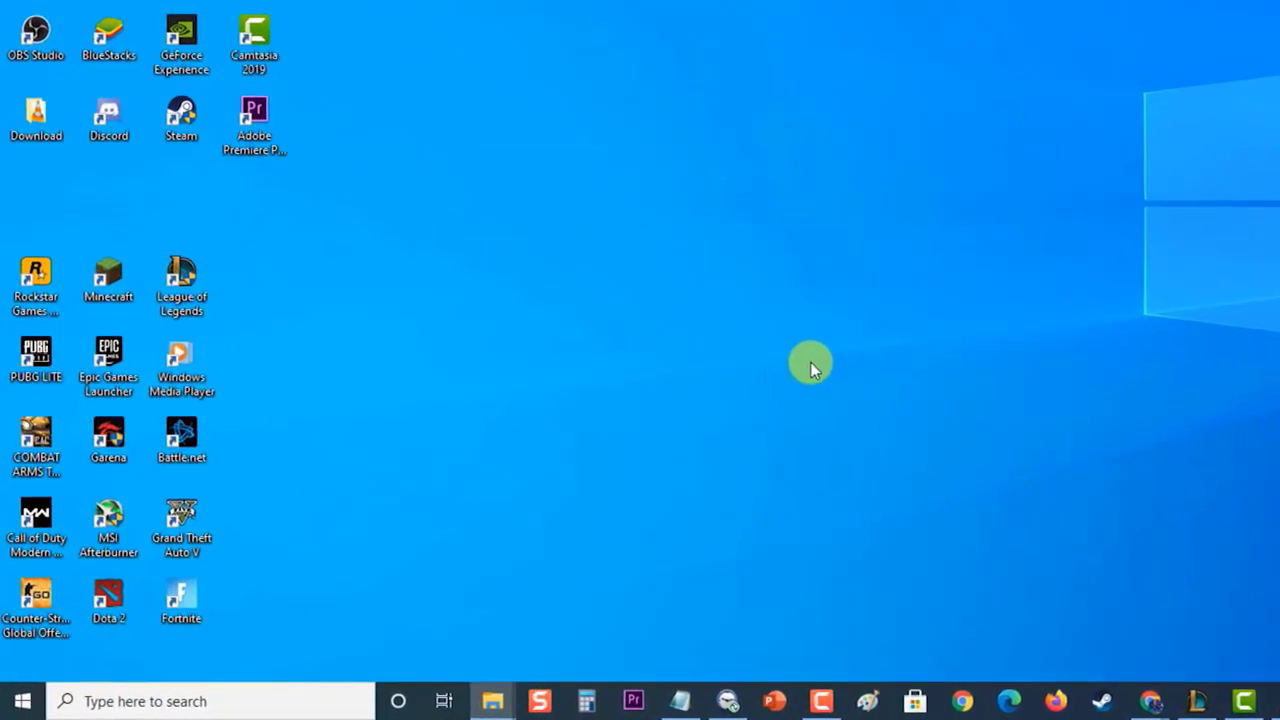
key("super+r")
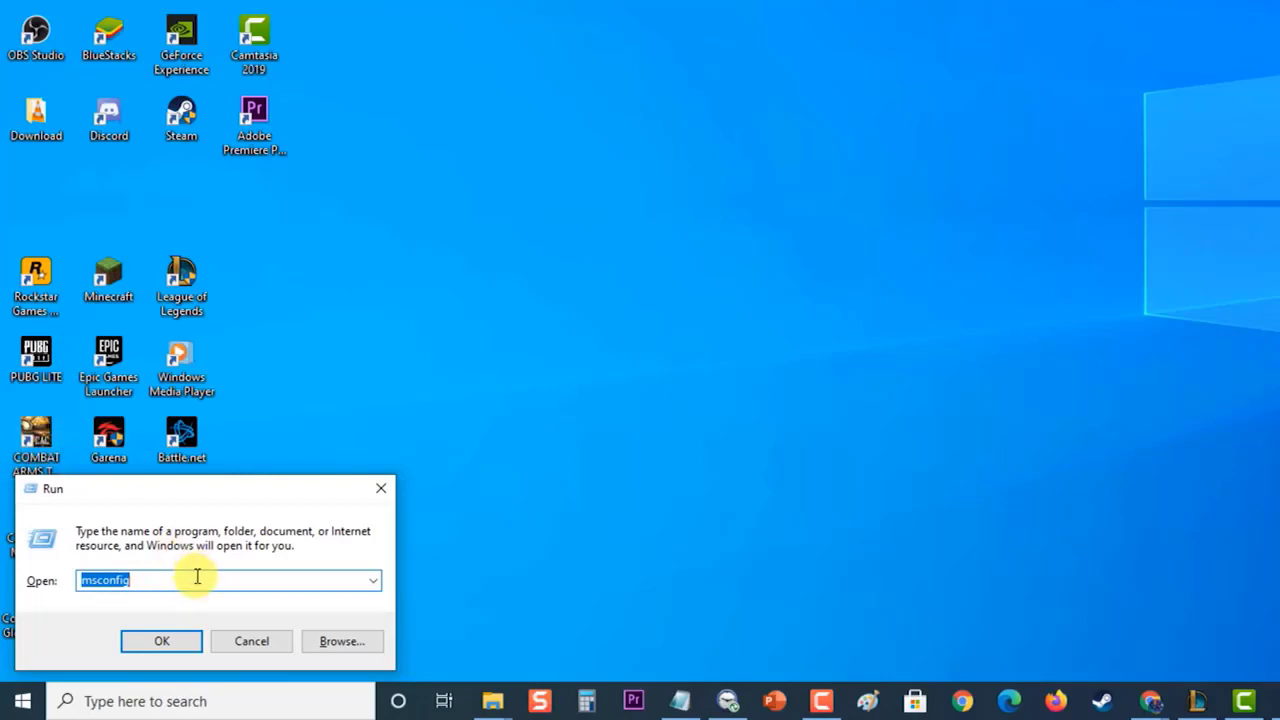
Step: Run devmgmt.msc and uninstall the NVIDIA GeForce GTX 1650 under Display adapters
key("BackSpace")
type("de")
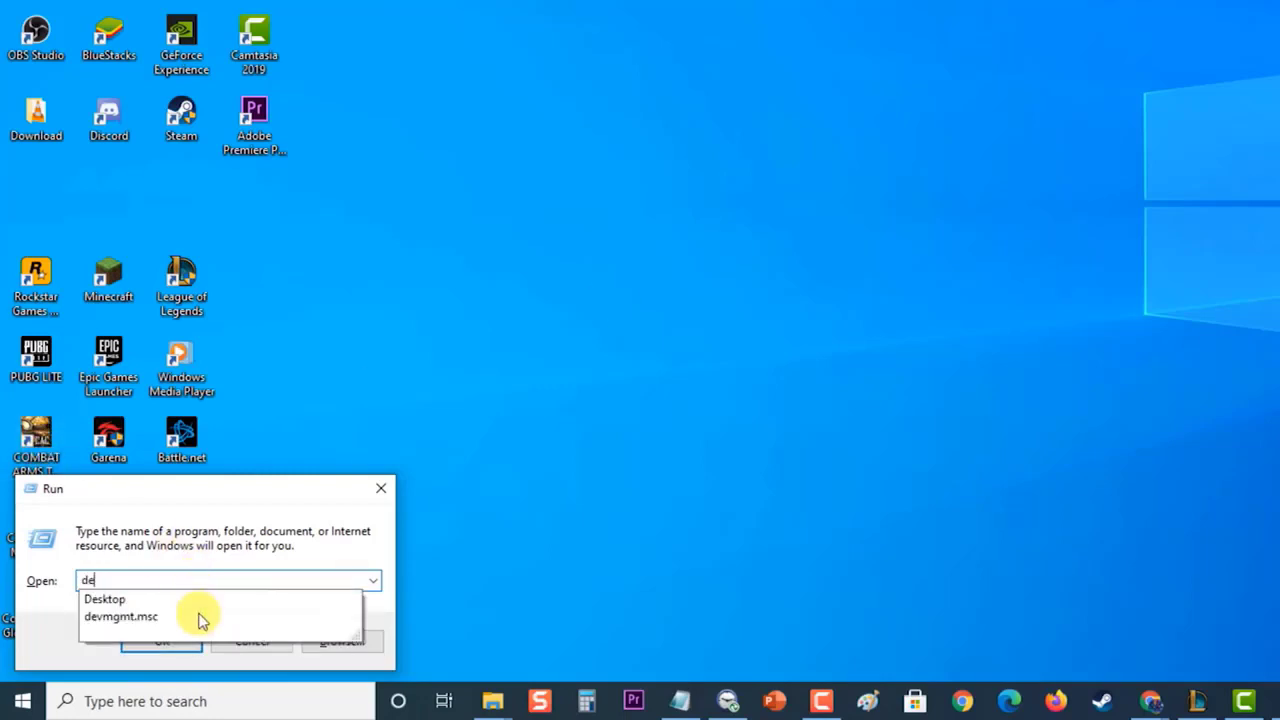
left_click(200, 624)
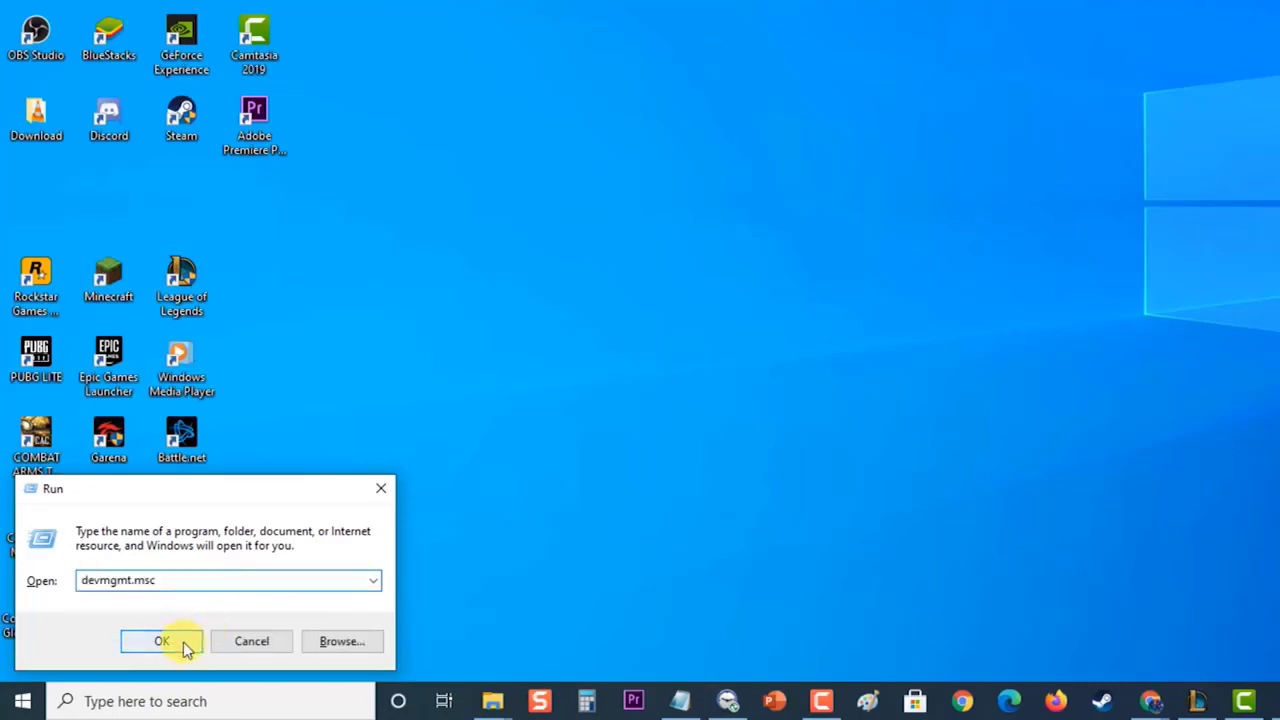
left_click(183, 641)
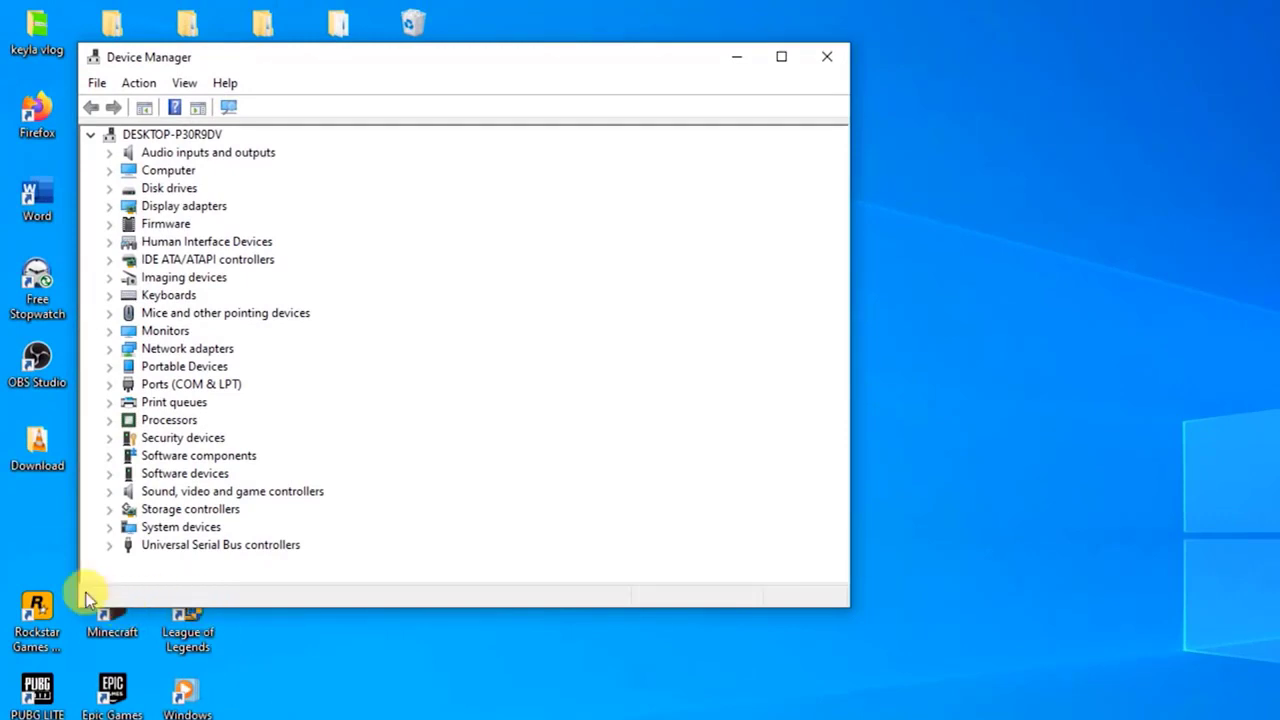
left_click(111, 207)
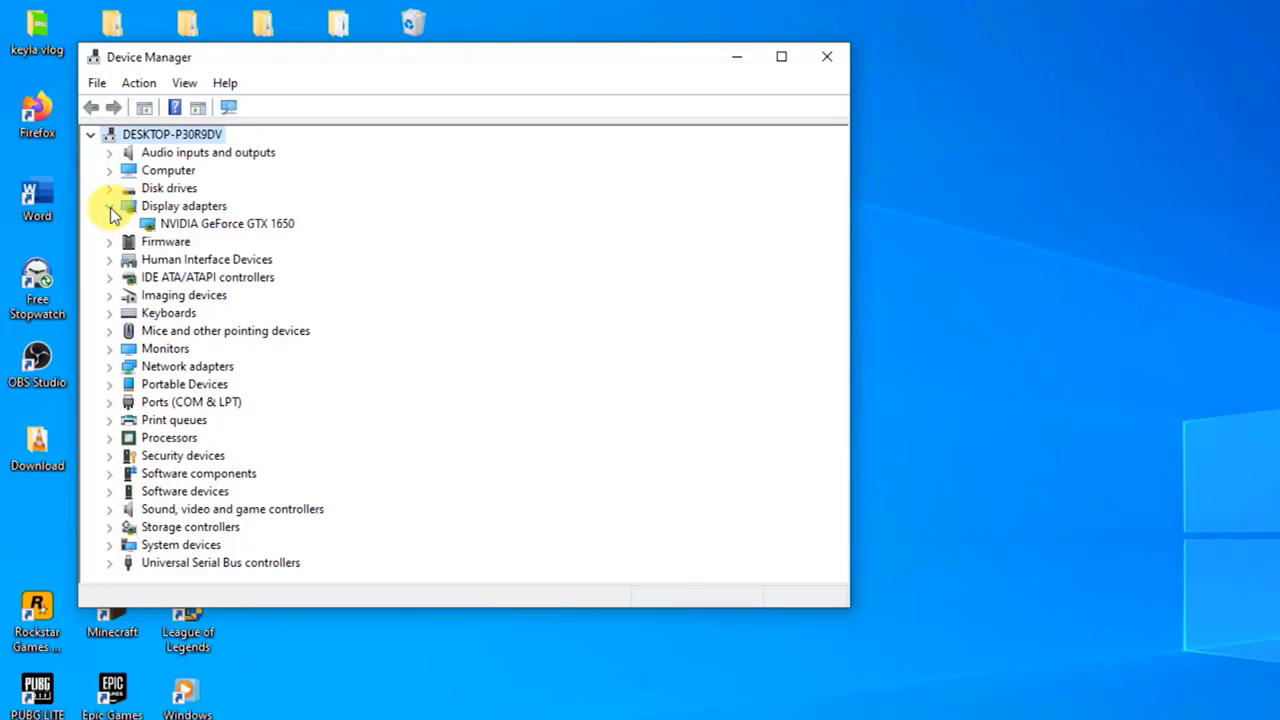
right_click(190, 226)
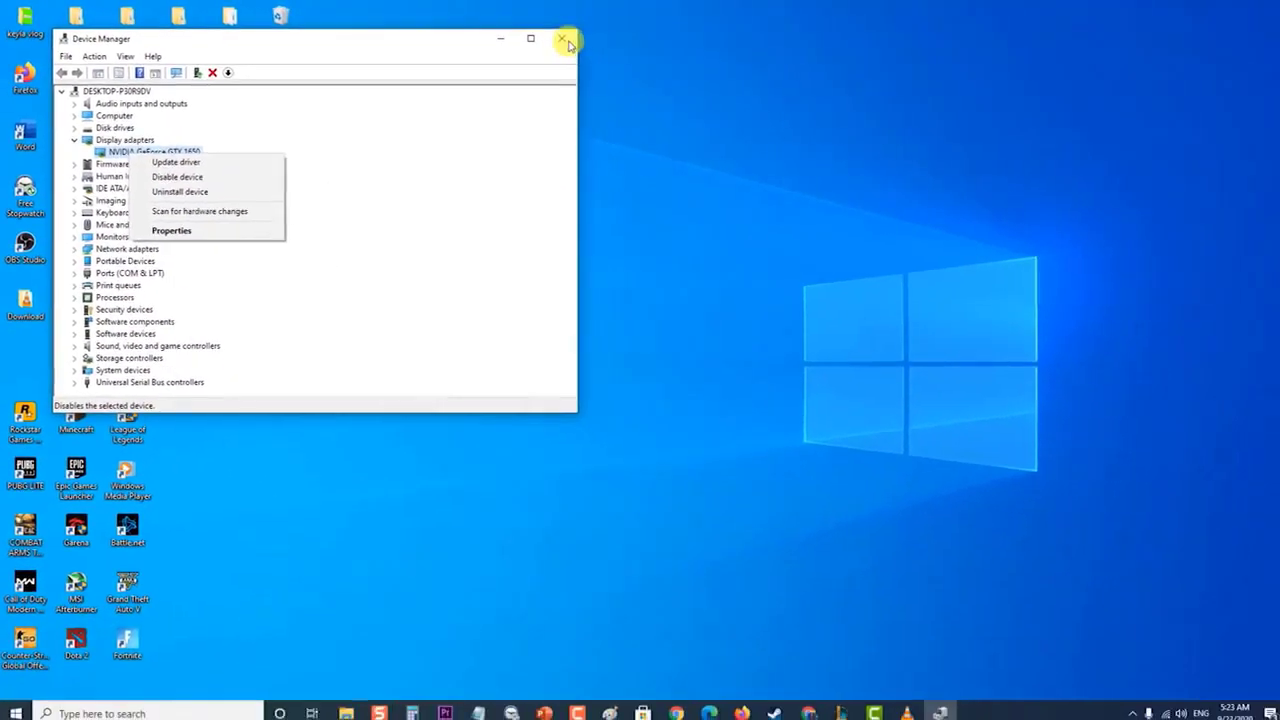
left_click(827, 56)
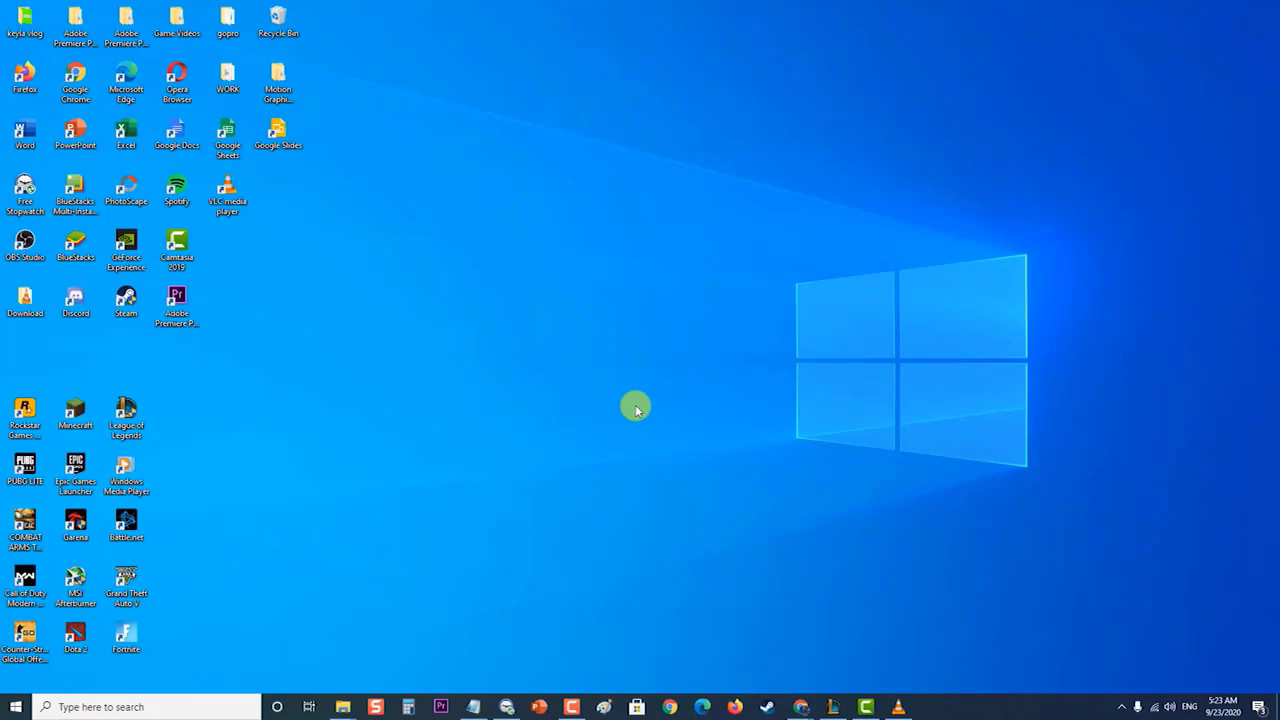
key("super+r")
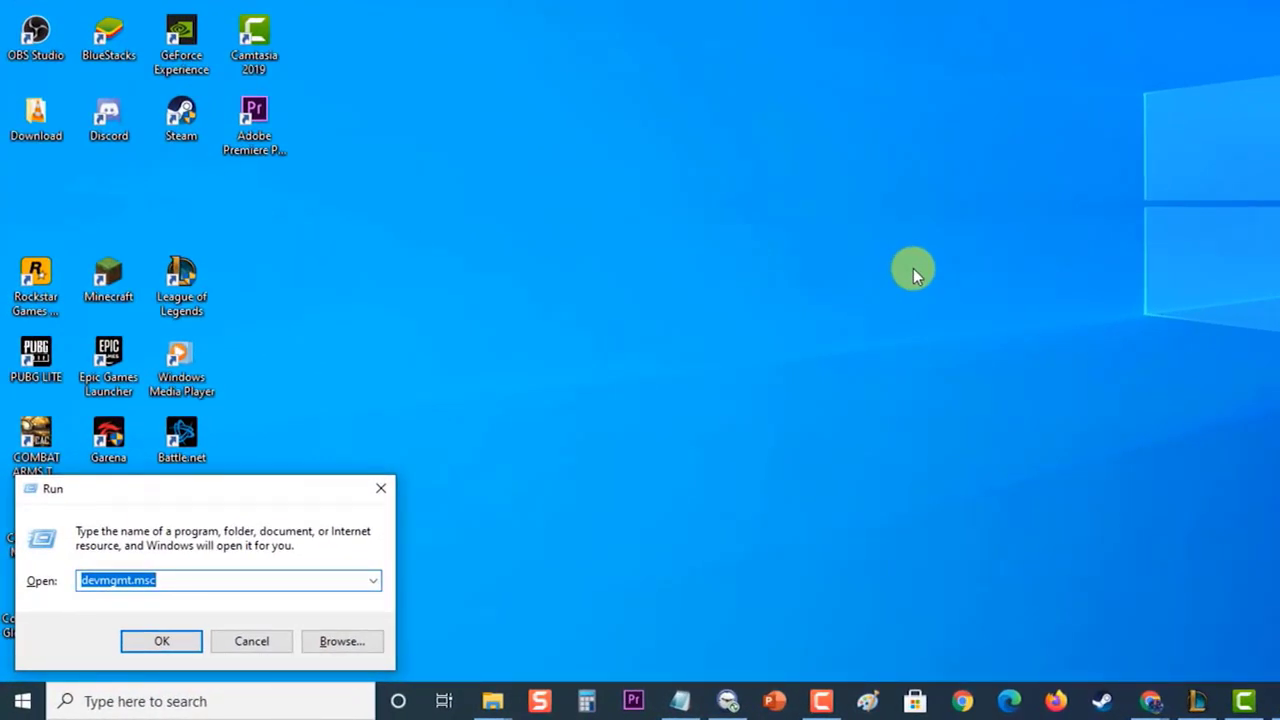
Step: Run msconfig again, untick Safe boot on the Boot tab, and confirm with OK
left_click(181, 580)
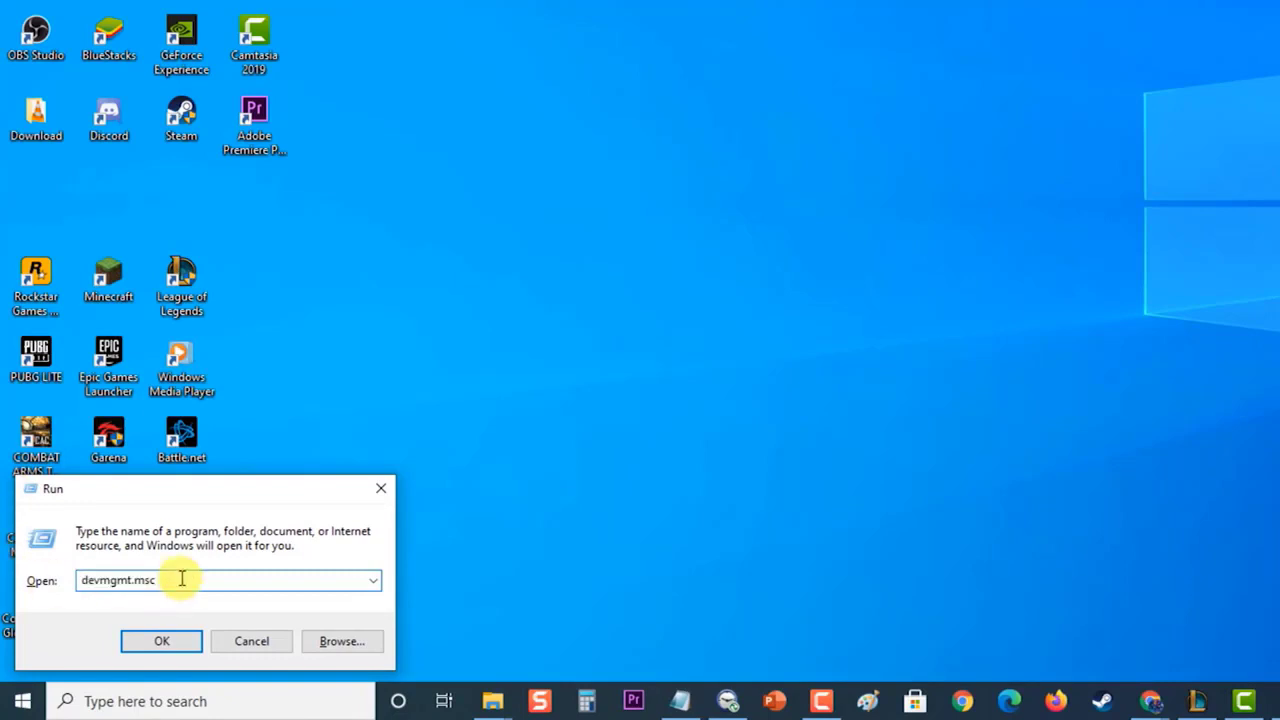
key("BackSpace")
key("BackSpace")
key("BackSpace")
key("BackSpace")
key("BackSpace")
key("BackSpace")
key("BackSpace")
key("BackSpace")
key("BackSpace")
key("BackSpace")
key("BackSpace")
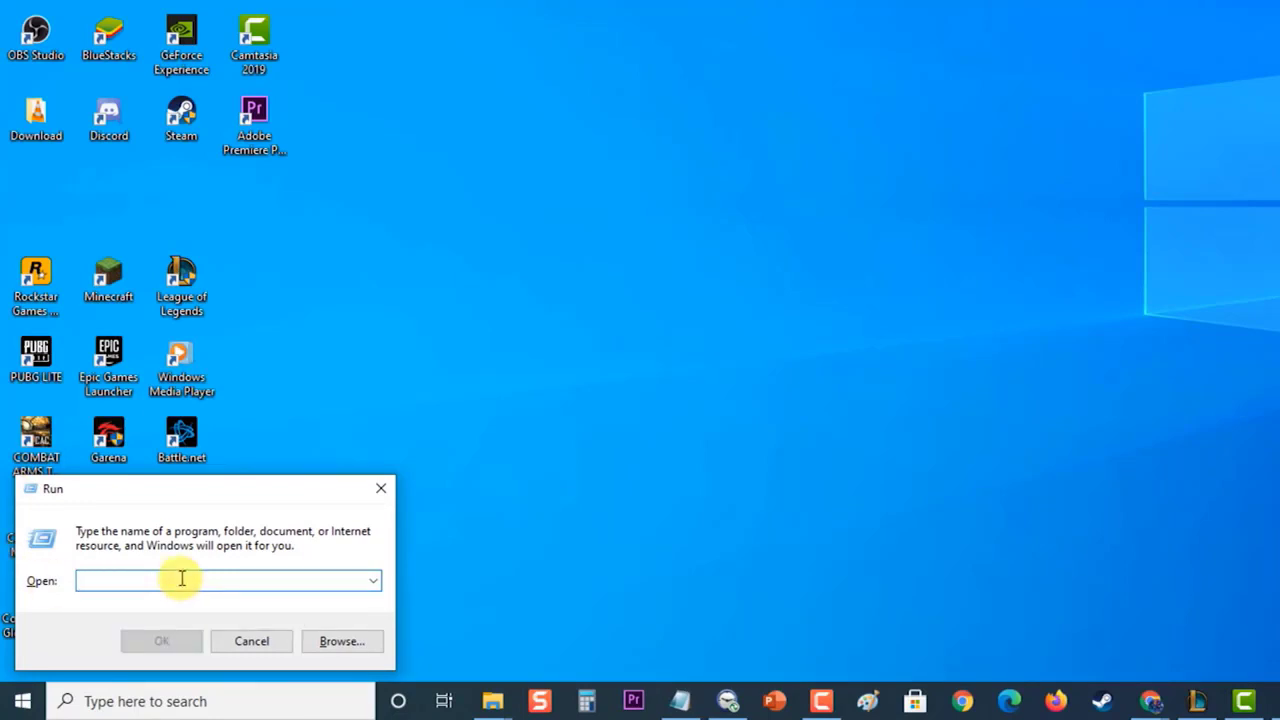
type("msconfig")
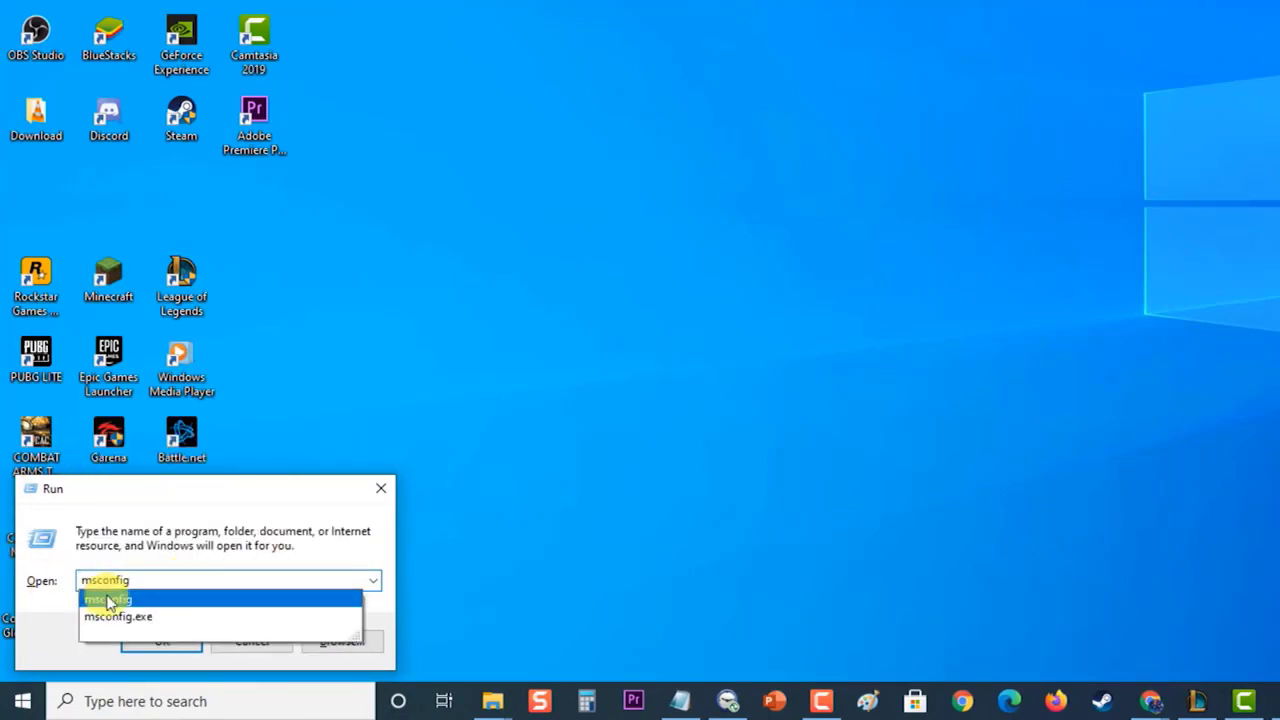
left_click(117, 601)
left_click(163, 638)
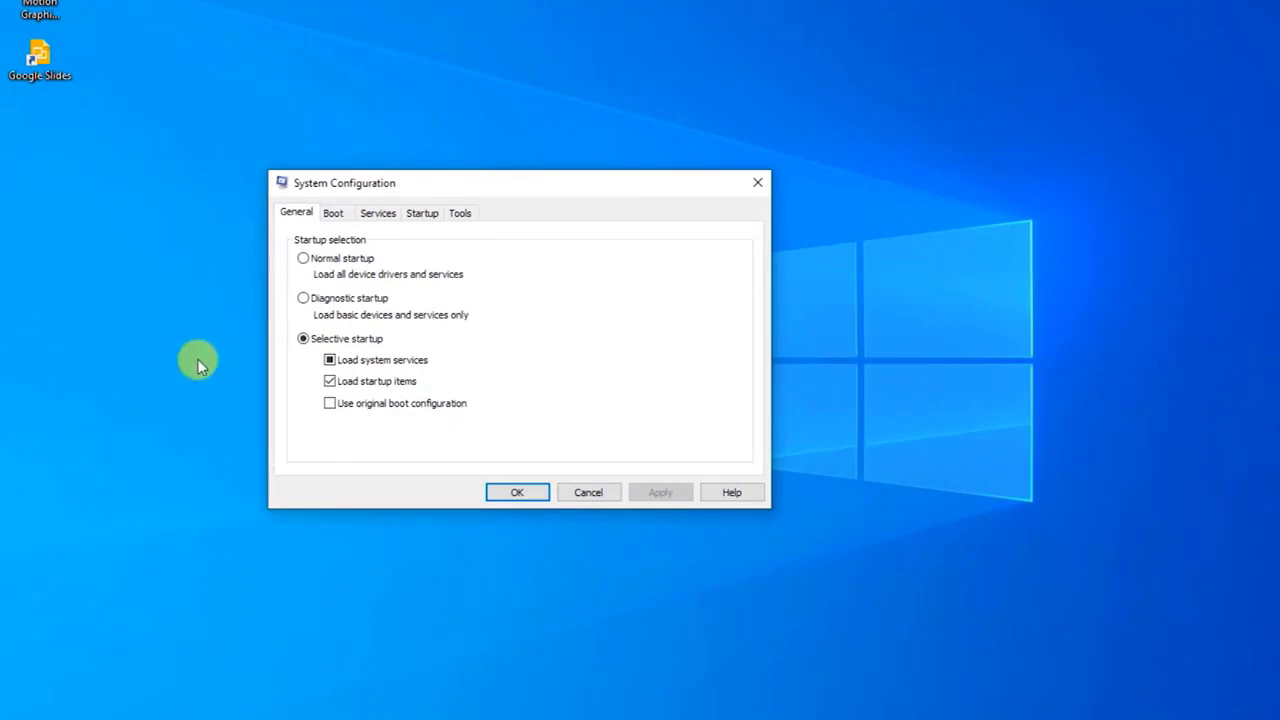
left_click(332, 215)
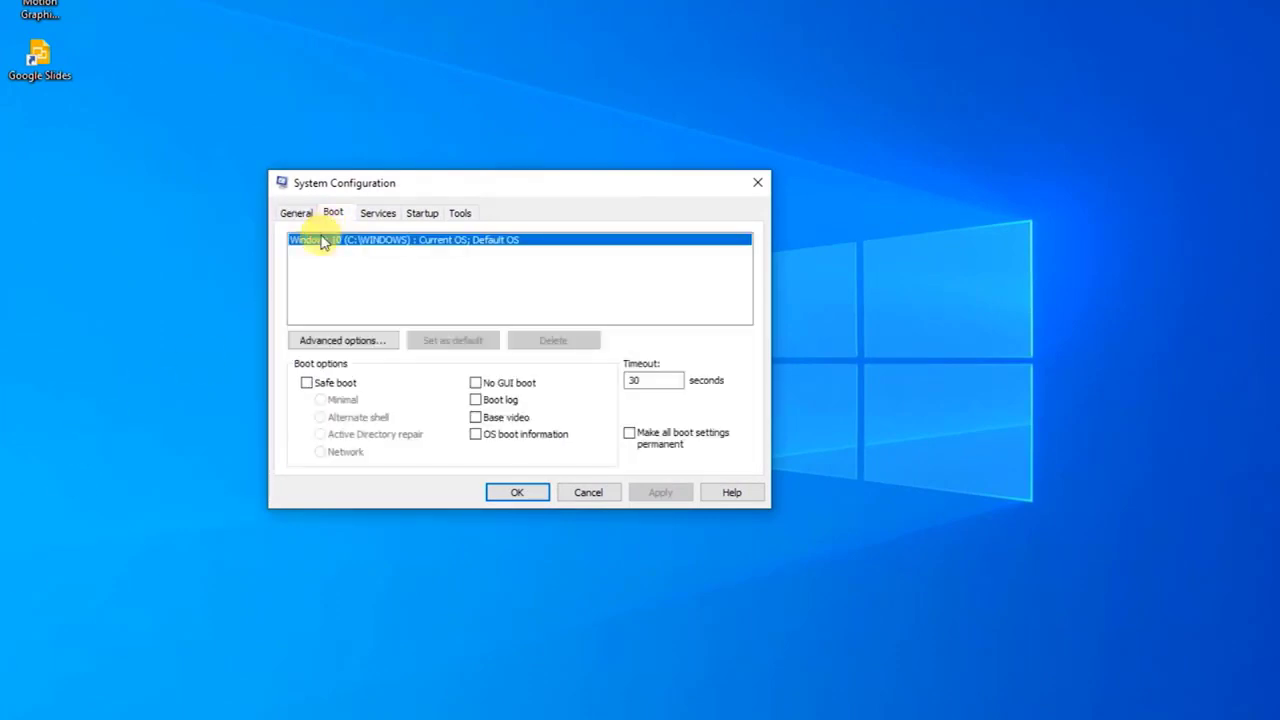
left_click(306, 384)
left_click(306, 384)
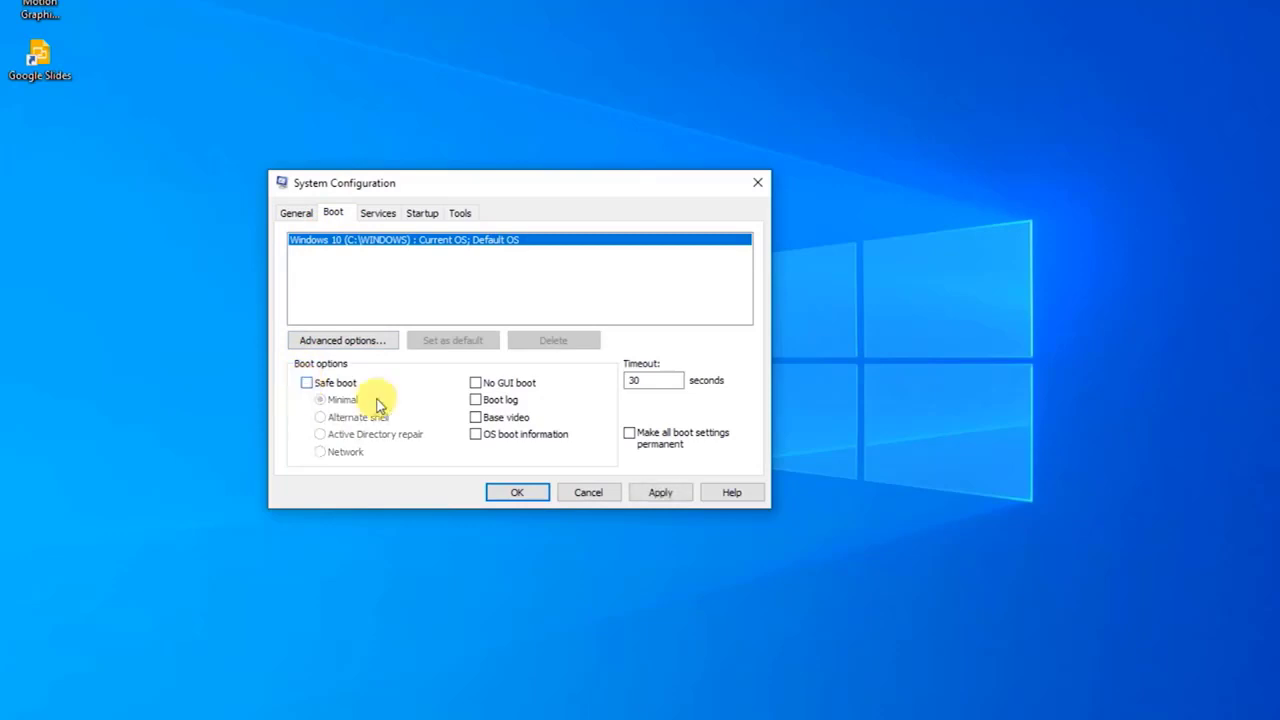
left_click(516, 493)
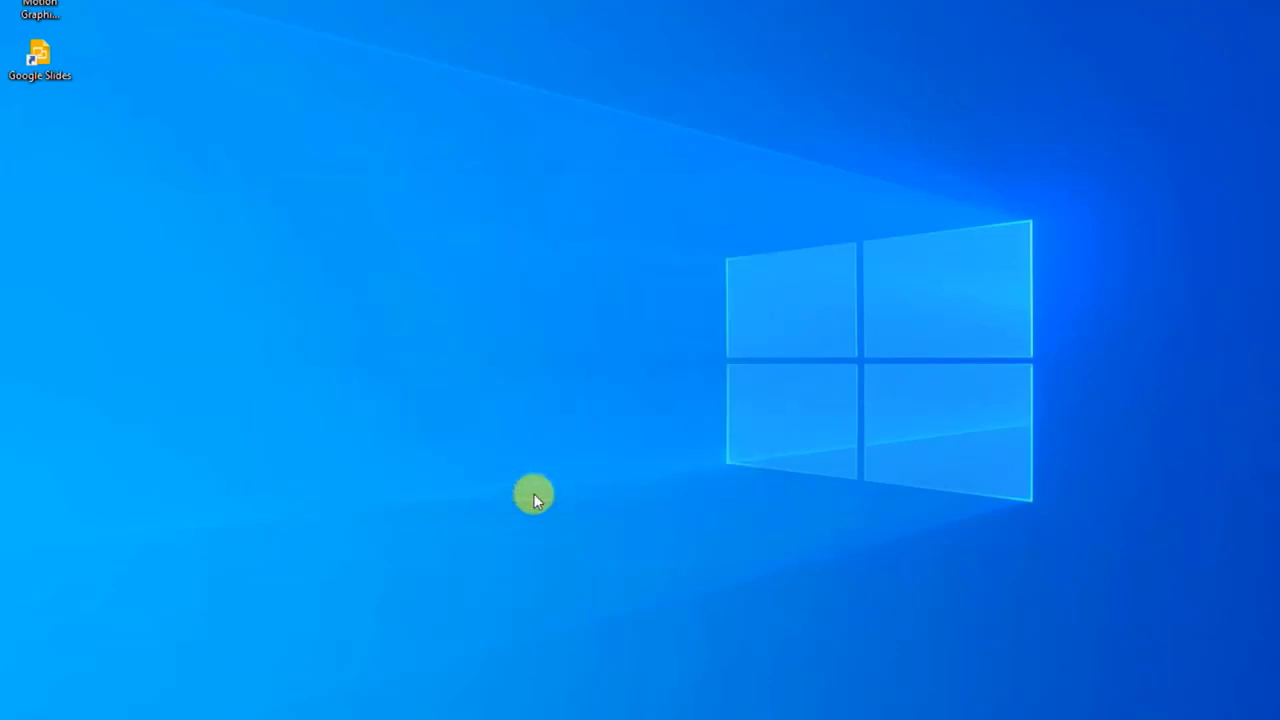